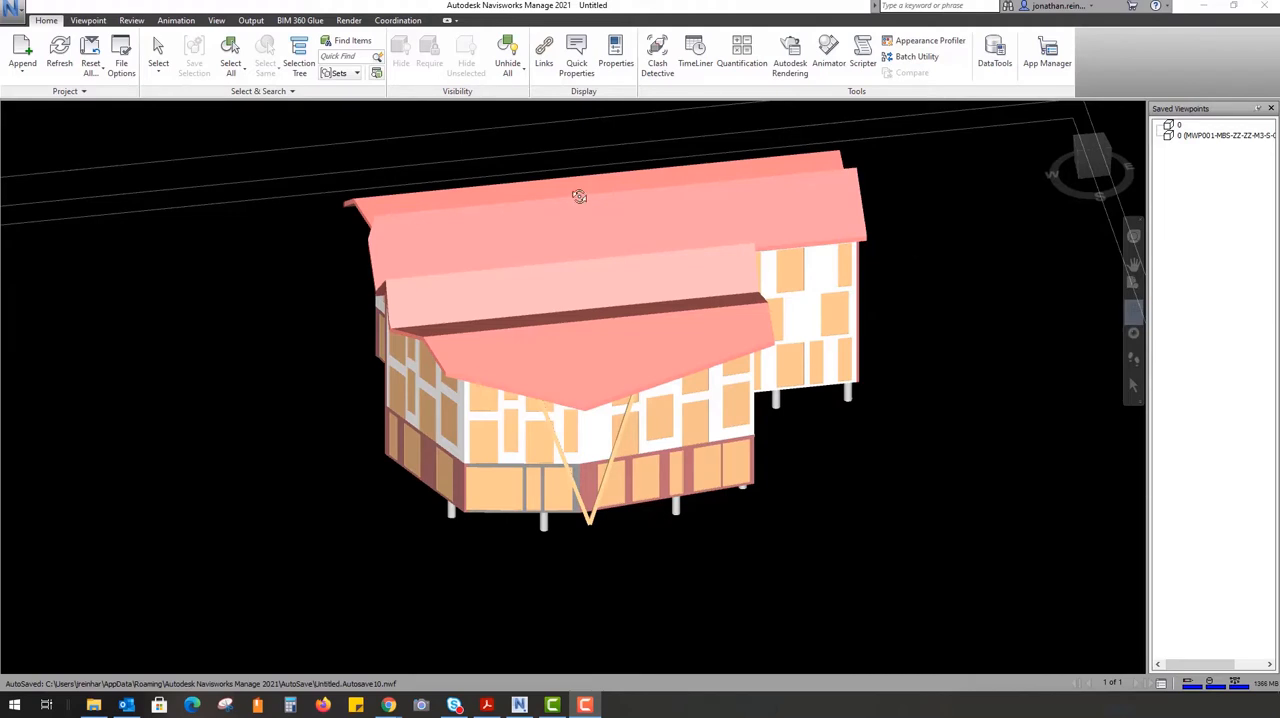
Open the TimeLiner and add a task named GF SLAB
{"action": "left_click", "coordinate": [697, 52]}
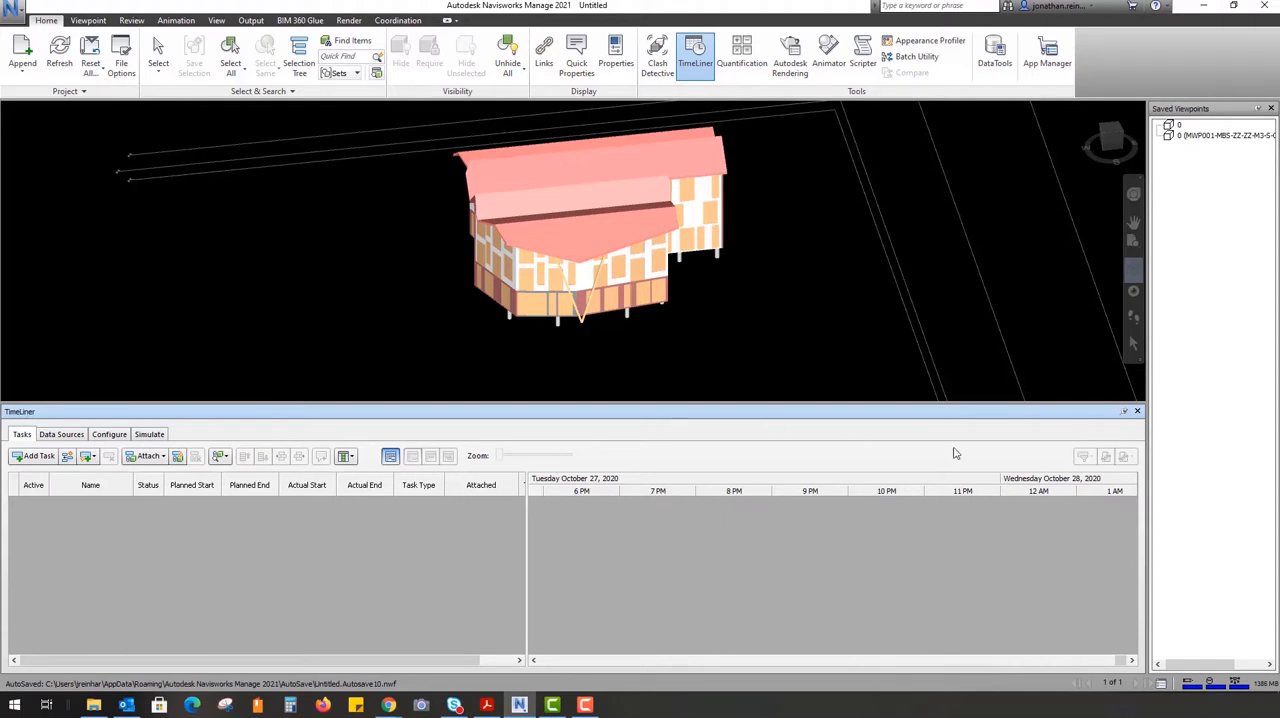
{"action": "left_click_drag", "start_coordinate": [336, 283], "coordinate": [330, 328]}
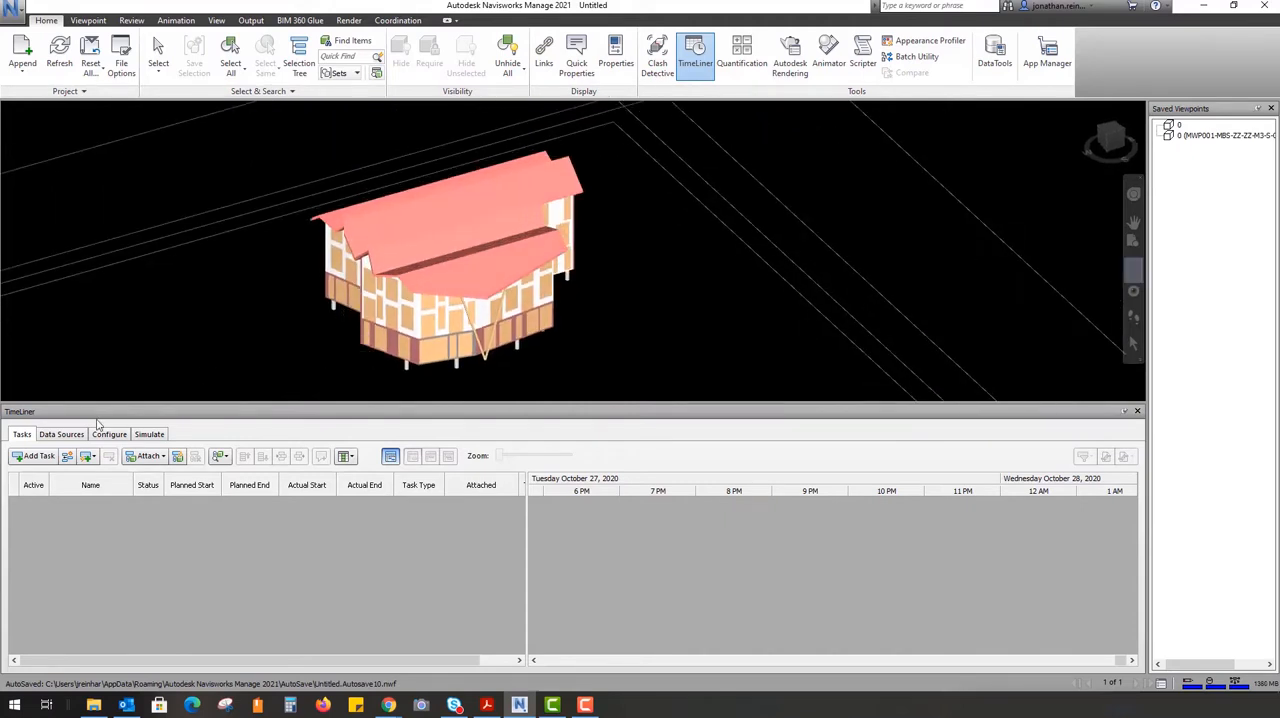
{"action": "left_click", "coordinate": [36, 456]}
{"action": "left_click", "coordinate": [103, 505]}
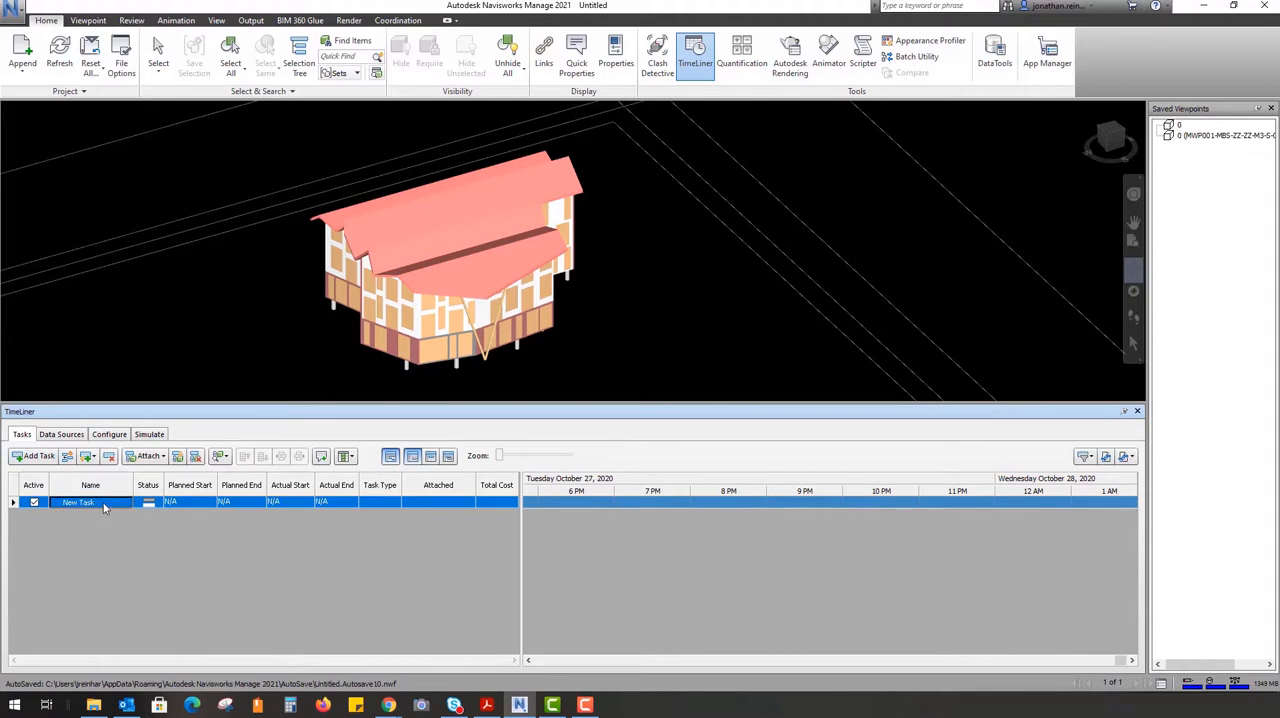
{"action": "right_click", "coordinate": [110, 503]}
{"action": "left_click", "coordinate": [99, 503]}
{"action": "left_click_drag", "start_coordinate": [99, 505], "coordinate": [30, 502]}
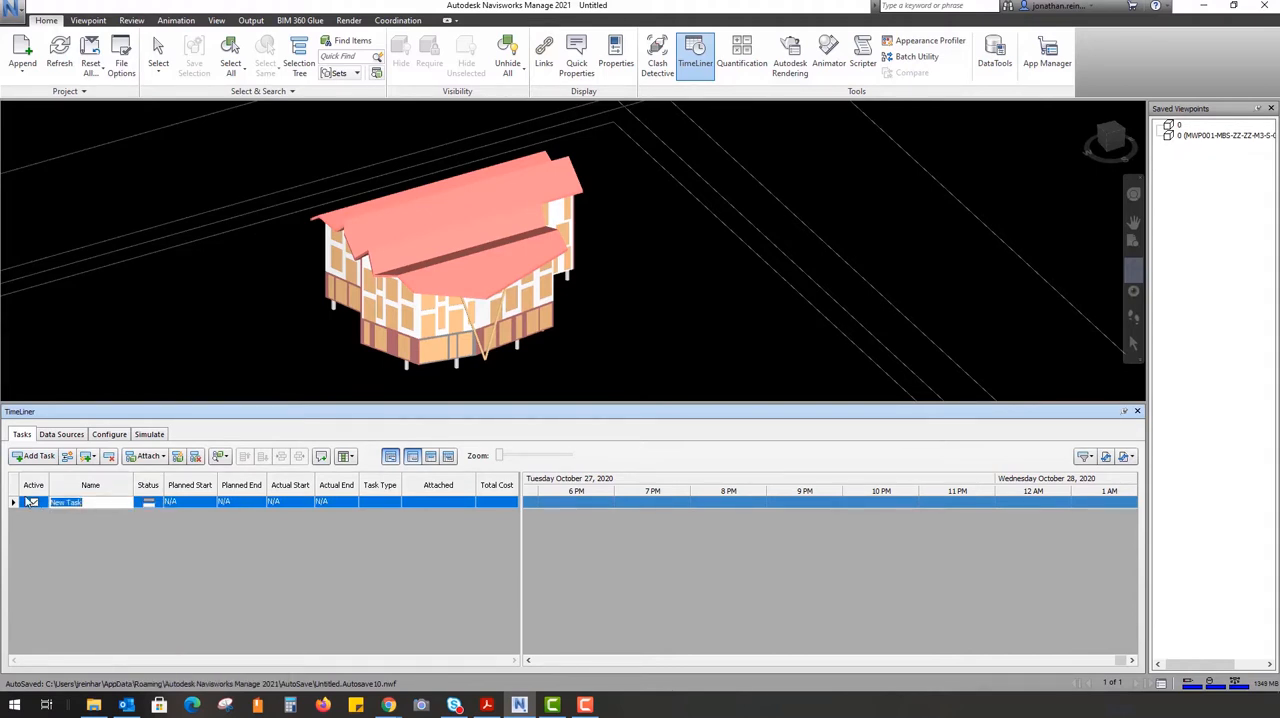
{"action": "type", "text": "GF SLAB"}
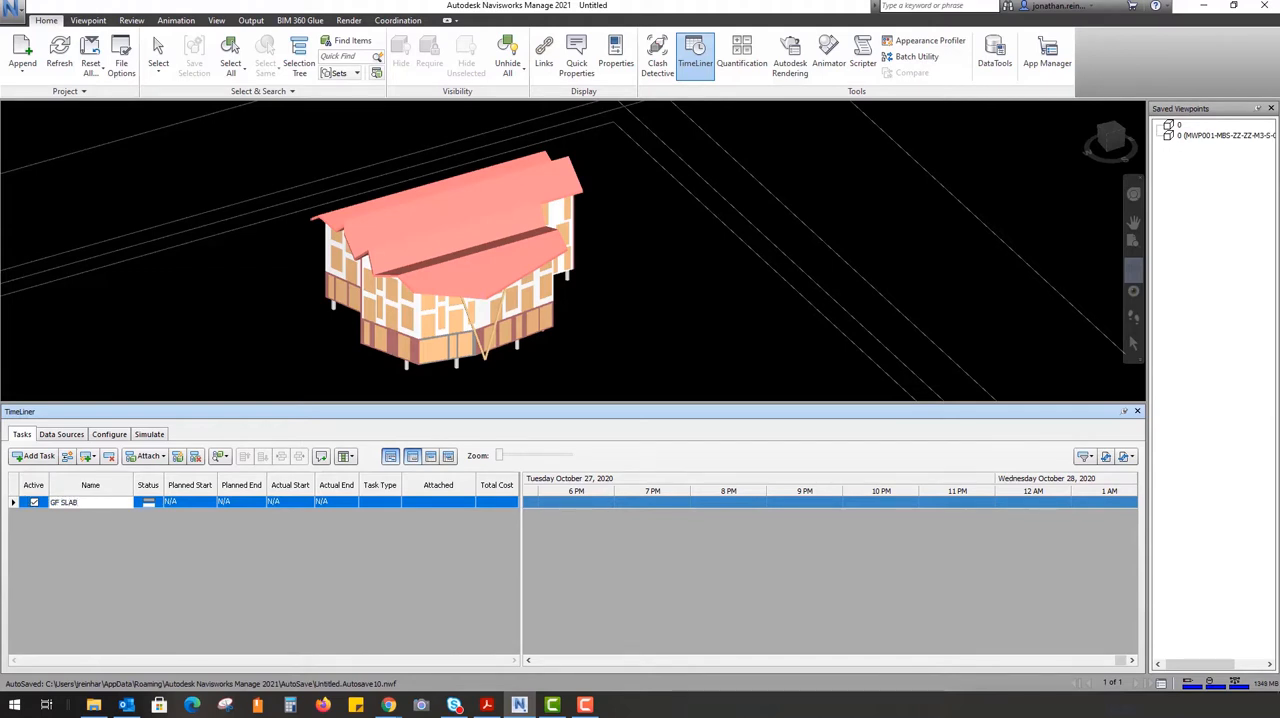
{"action": "key", "text": "Return"}
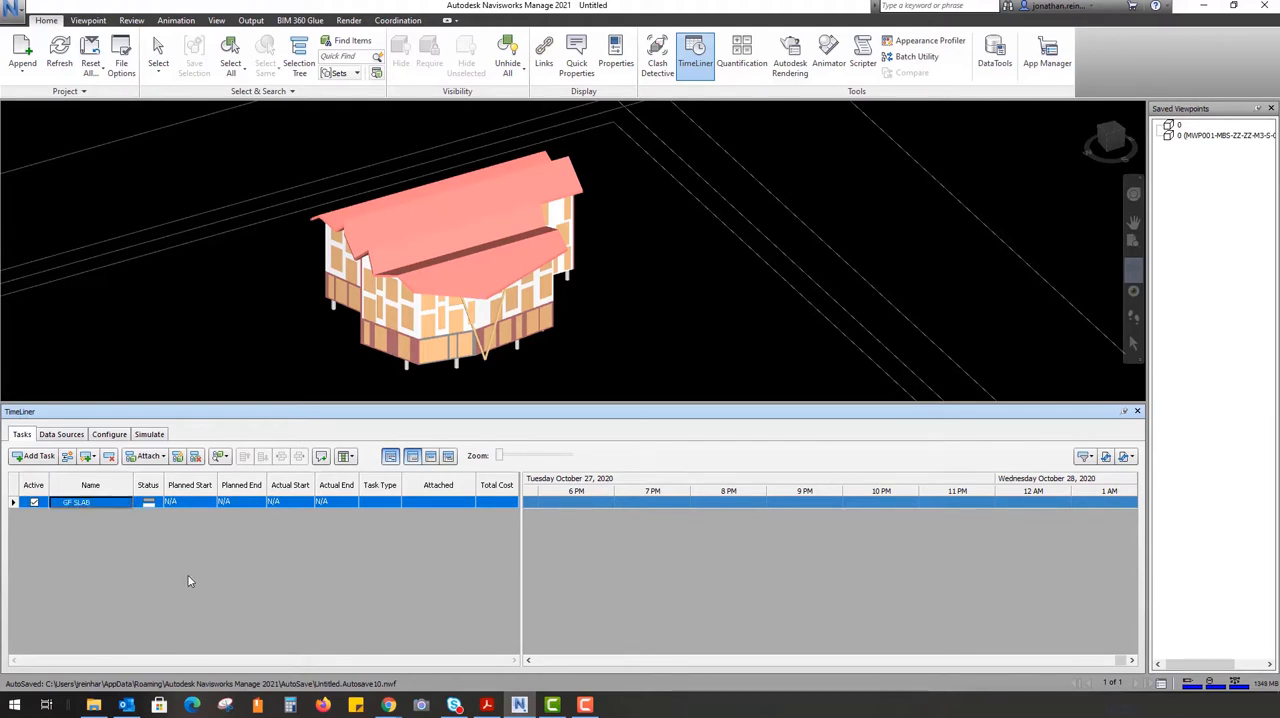
Set the planned start and planned end of the GF SLAB task to 27/10/2020
{"action": "left_click", "coordinate": [210, 503]}
{"action": "left_click", "coordinate": [261, 503]}
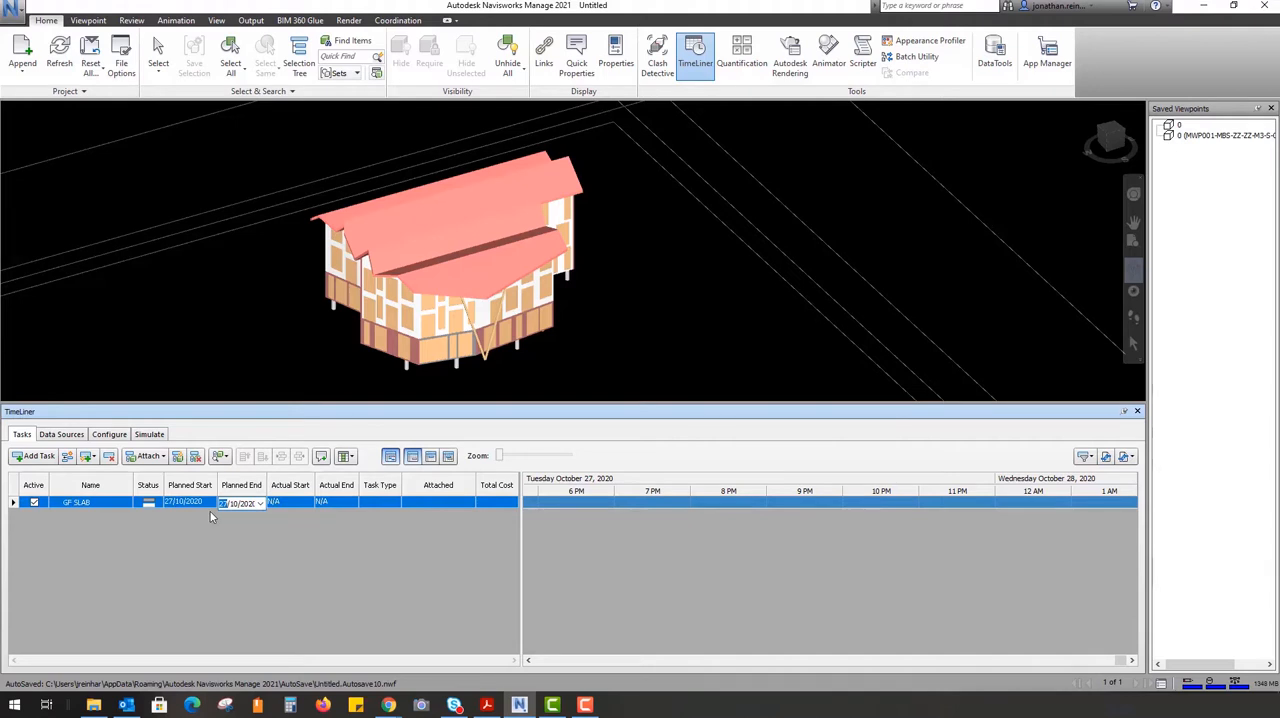
{"action": "left_click", "coordinate": [99, 537]}
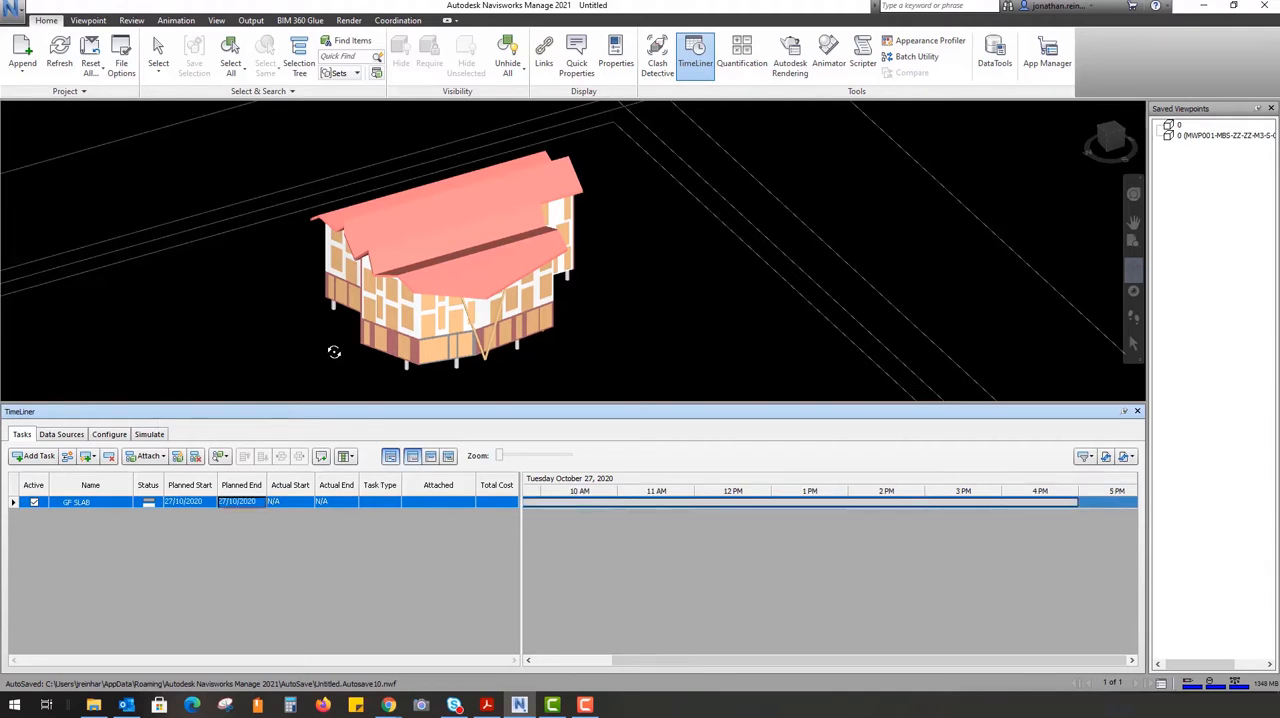
Select the ground-floor slab from beneath the building and attach the current selection to the GF SLAB task
{"action": "mouse_move", "coordinate": [322, 353]}
{"action": "left_mouse_down"}
{"action": "mouse_move", "coordinate": [316, 371]}
{"action": "mouse_move", "coordinate": [409, 329]}
{"action": "mouse_move", "coordinate": [403, 180]}
{"action": "mouse_move", "coordinate": [423, 278]}
{"action": "left_mouse_up"}
{"action": "middle_click_drag", "start_coordinate": [443, 320], "coordinate": [457, 151]}
{"action": "scroll", "coordinate": [400, 323], "scroll_direction": "up", "scroll_amount": 3}
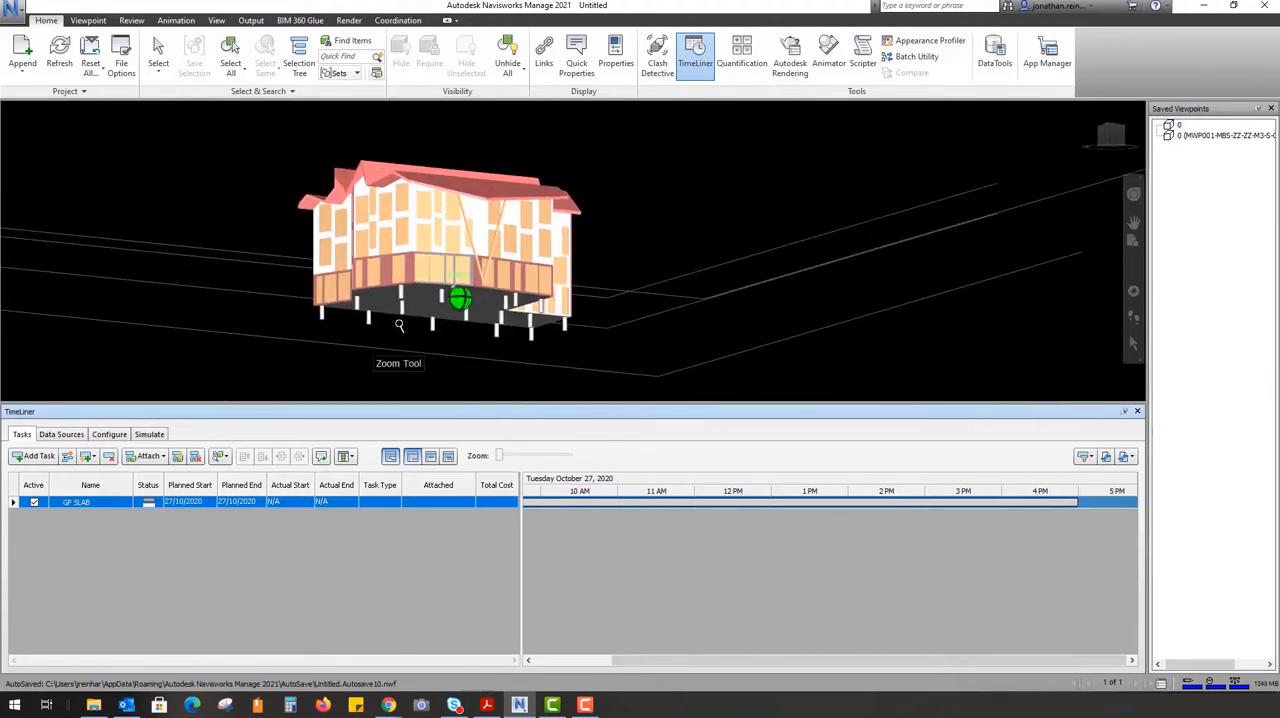
{"action": "scroll", "coordinate": [422, 307], "scroll_direction": "up", "scroll_amount": 3}
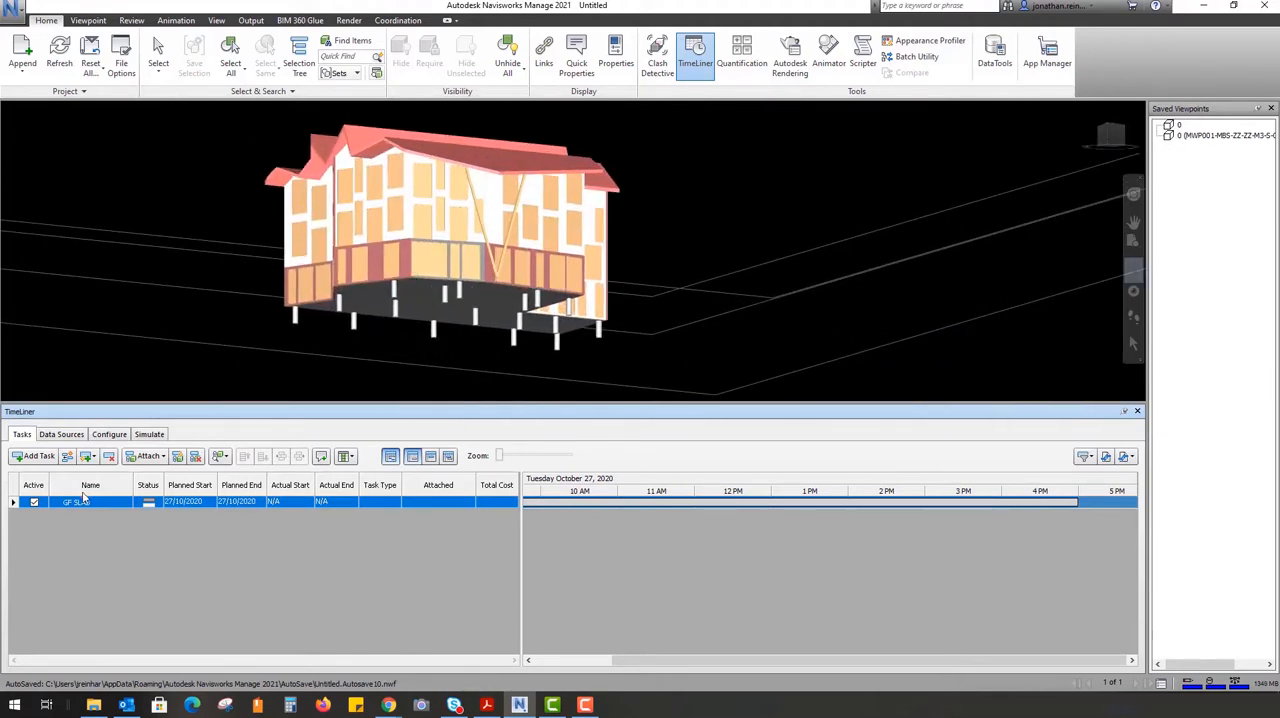
{"action": "scroll", "coordinate": [368, 305], "scroll_direction": "up", "scroll_amount": 3}
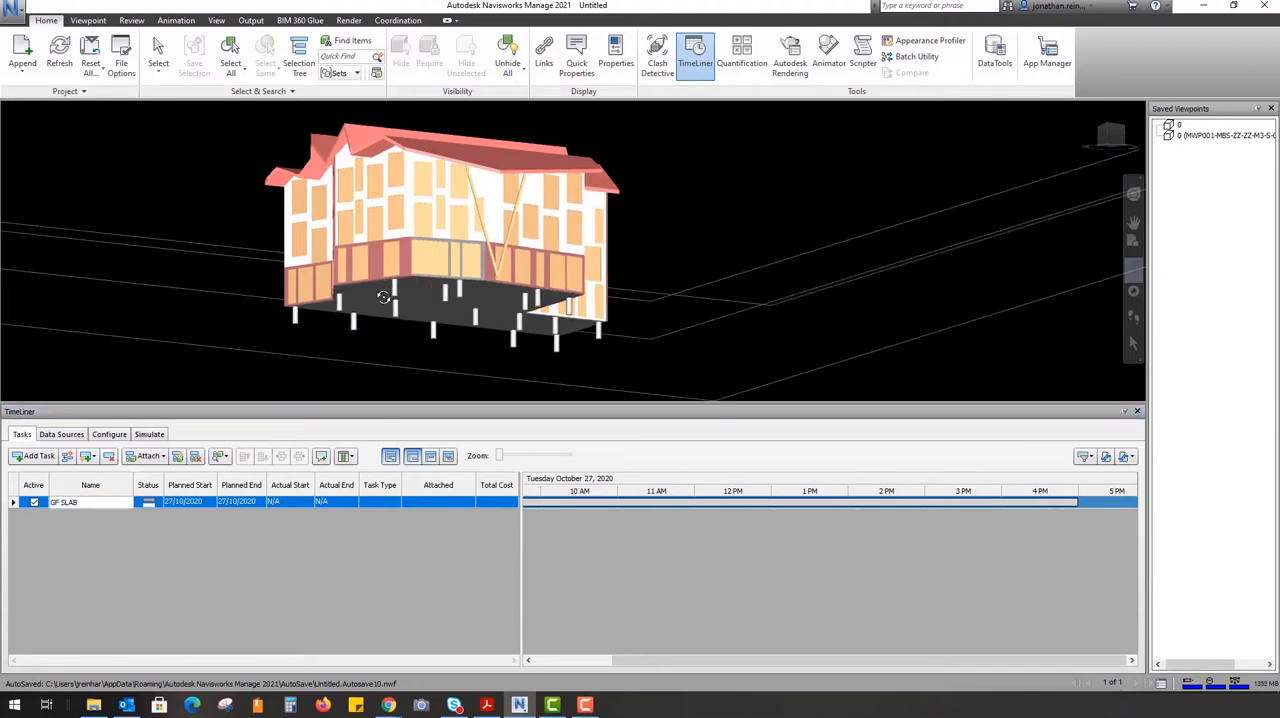
{"action": "scroll", "coordinate": [494, 291], "scroll_direction": "up", "scroll_amount": 3}
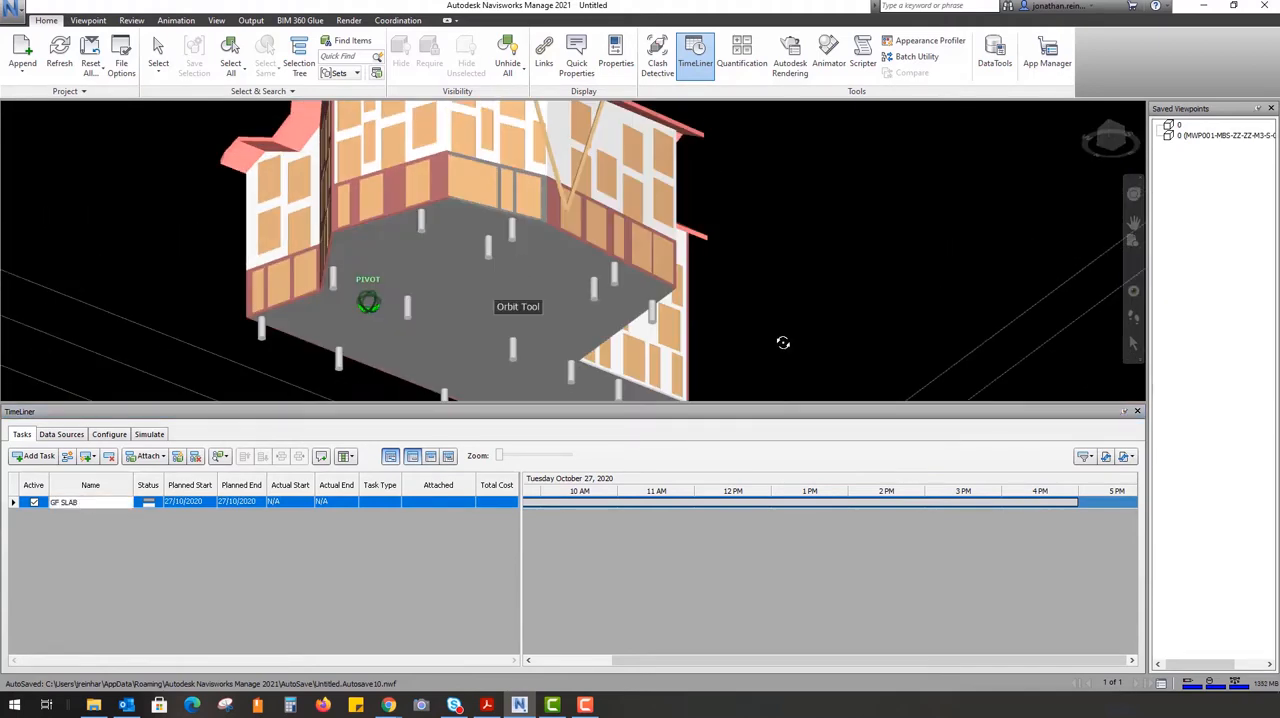
{"action": "left_click", "coordinate": [1133, 343]}
{"action": "left_click", "coordinate": [452, 278]}
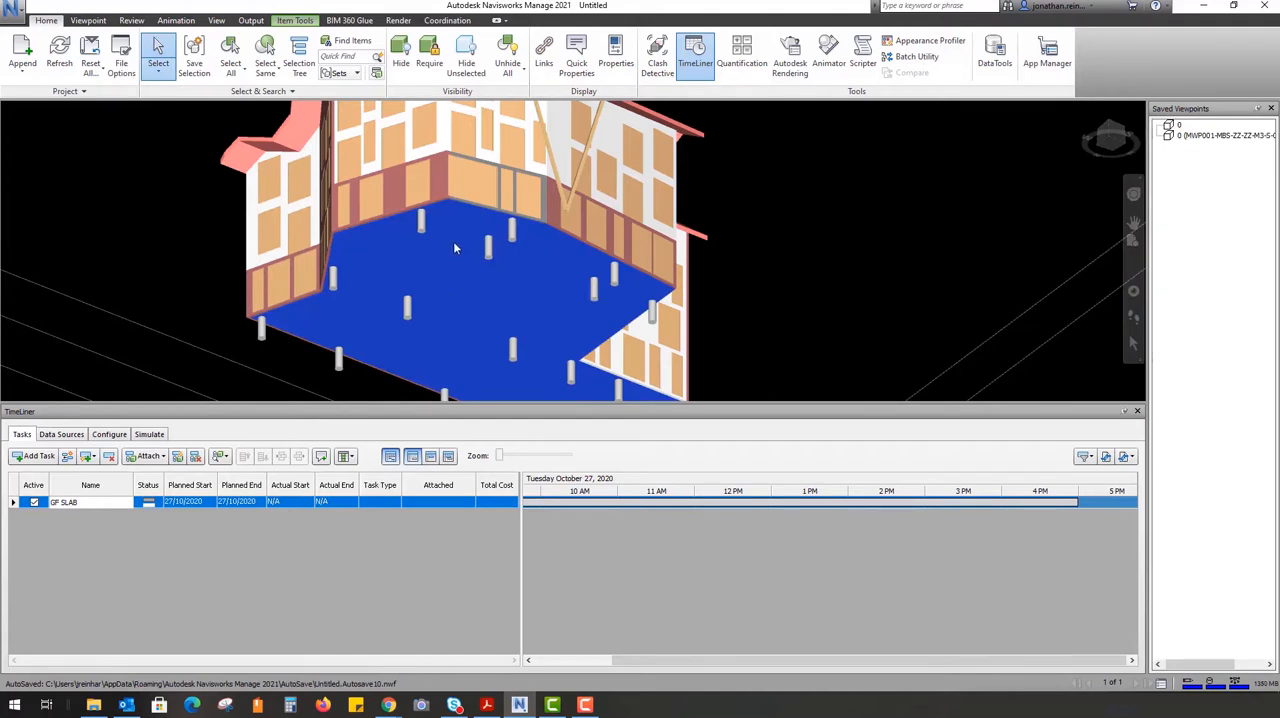
{"action": "right_click", "coordinate": [454, 248]}
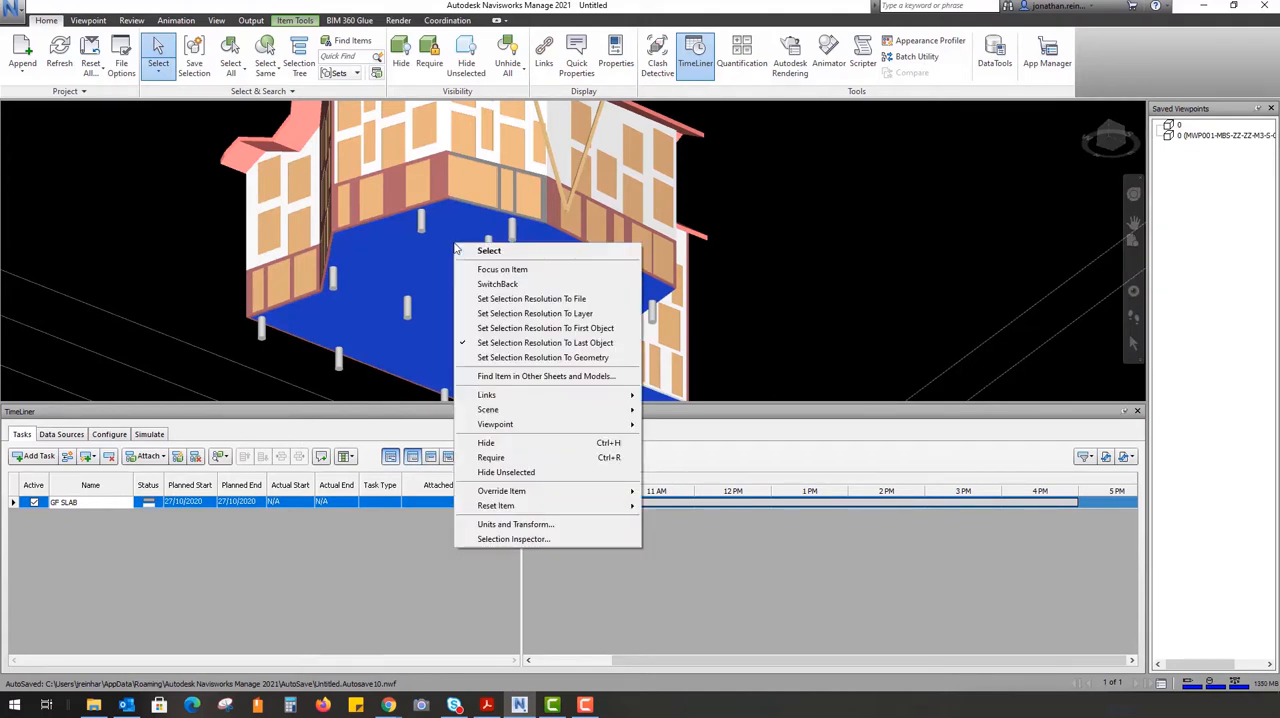
{"action": "right_click", "coordinate": [178, 507]}
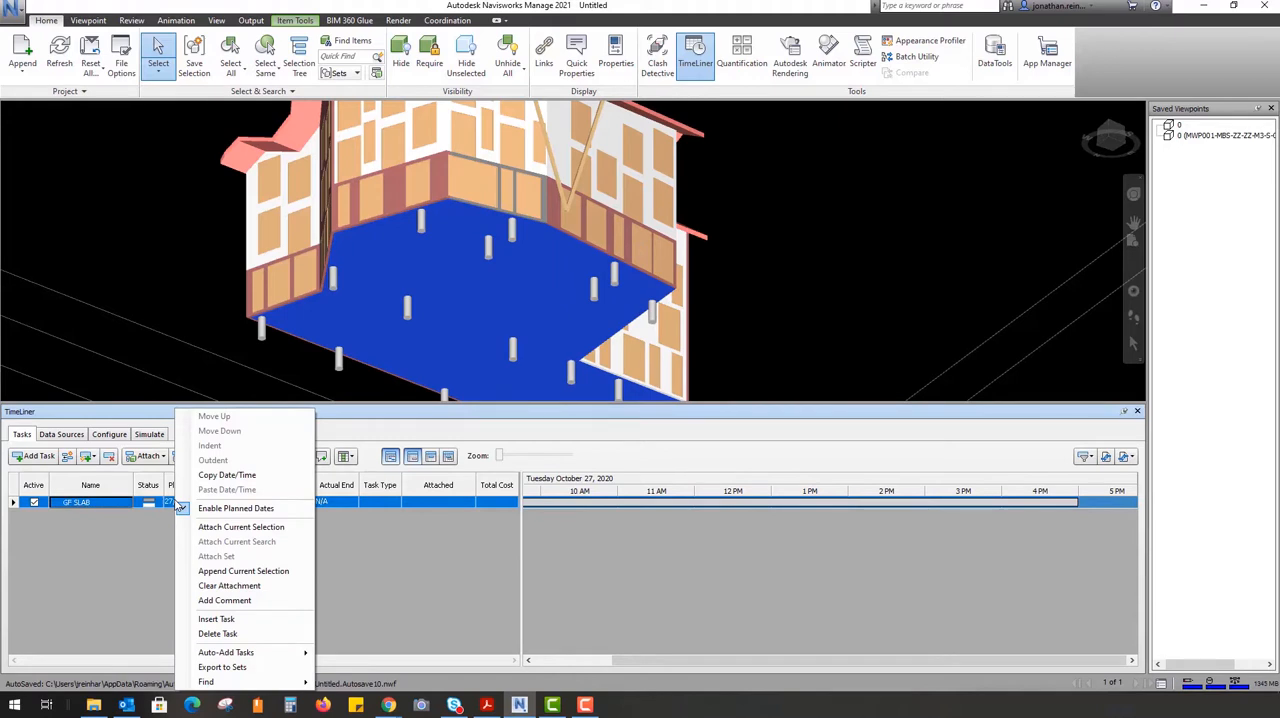
{"action": "left_click", "coordinate": [250, 527]}
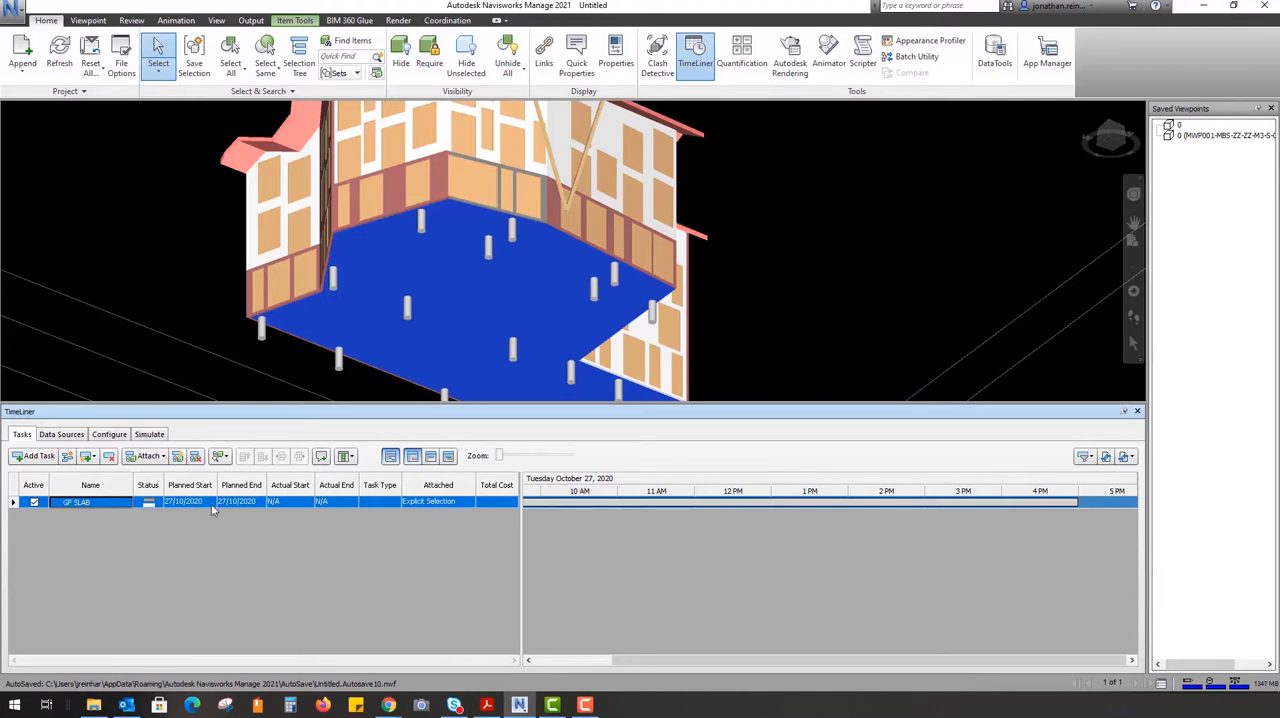
Add a second task to the schedule and name it GF WALLS
{"action": "middle_click_drag", "start_coordinate": [780, 248], "coordinate": [778, 258], "text": "shift"}
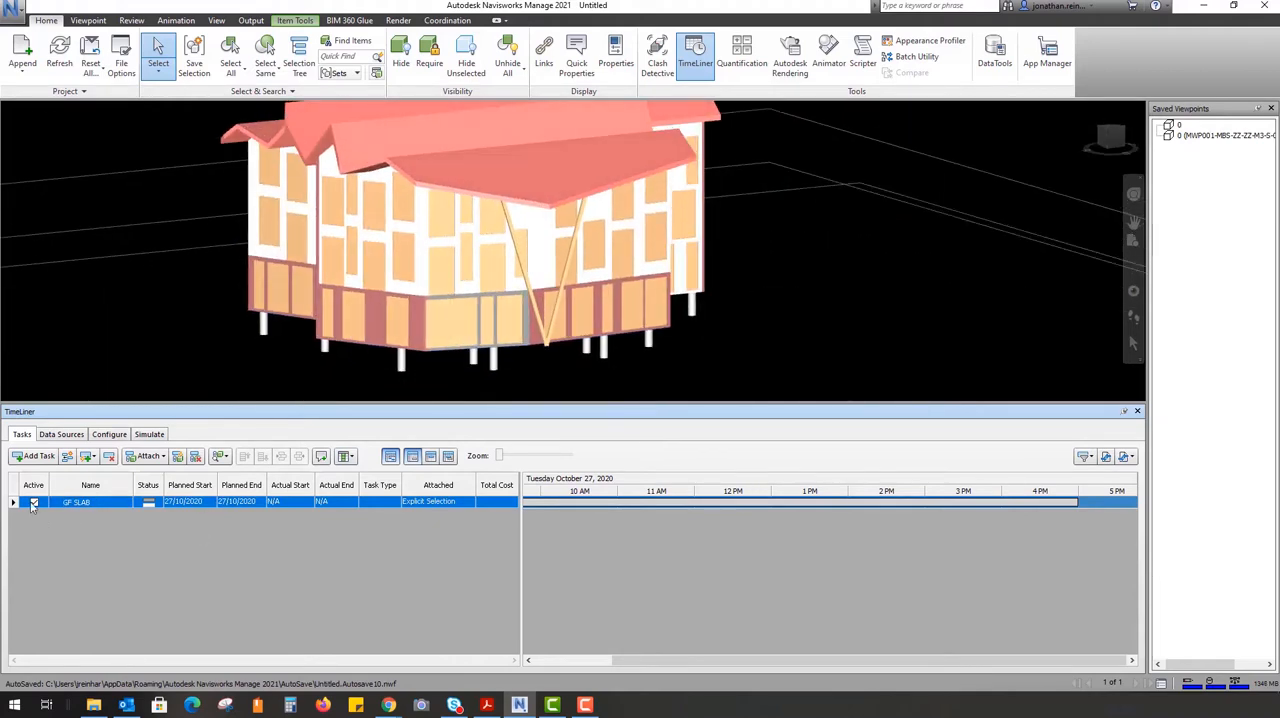
{"action": "left_click", "coordinate": [33, 456]}
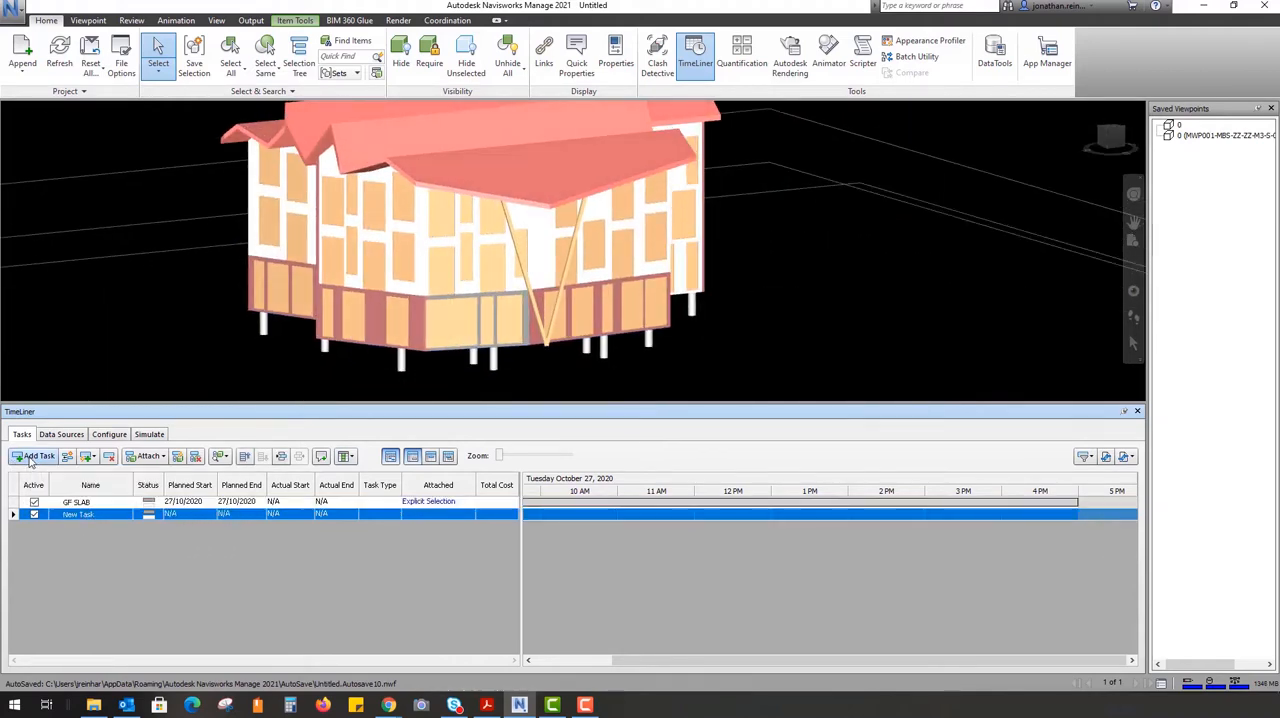
{"action": "right_click", "coordinate": [95, 518]}
{"action": "left_click", "coordinate": [89, 518]}
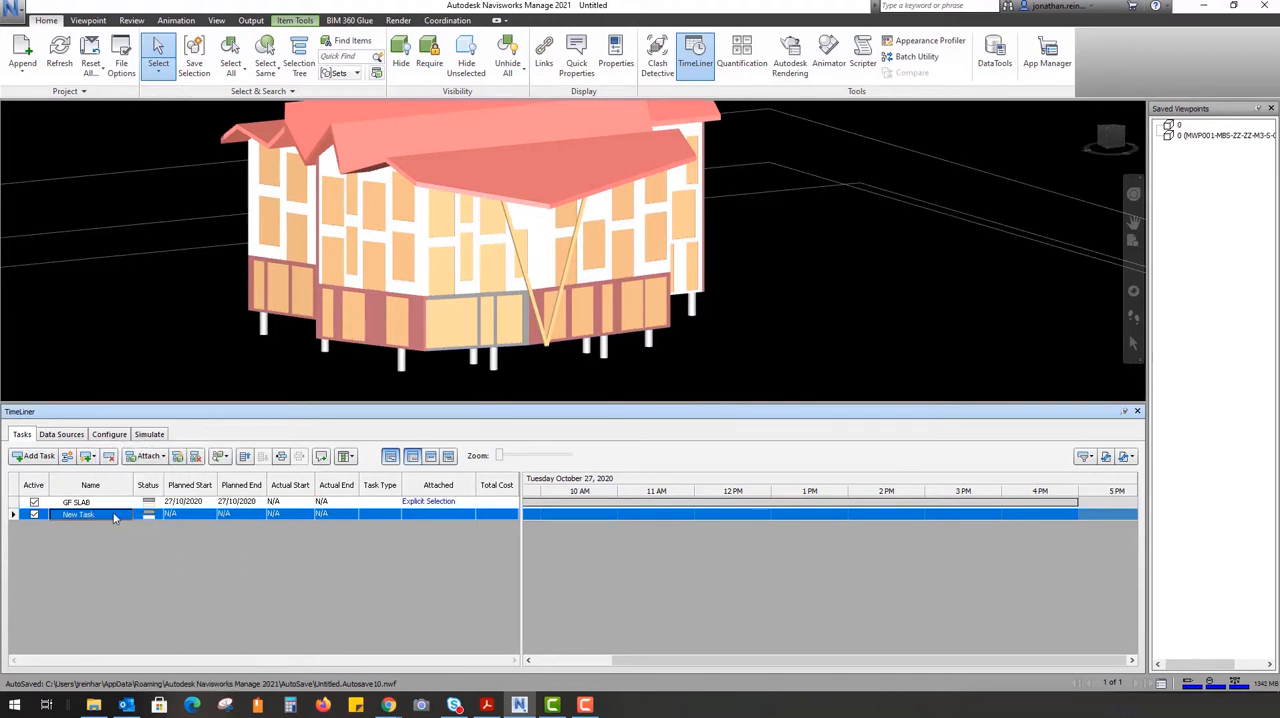
{"action": "left_click", "coordinate": [105, 519]}
{"action": "type", "text": "GF WALLS"}
{"action": "key", "text": "Return"}
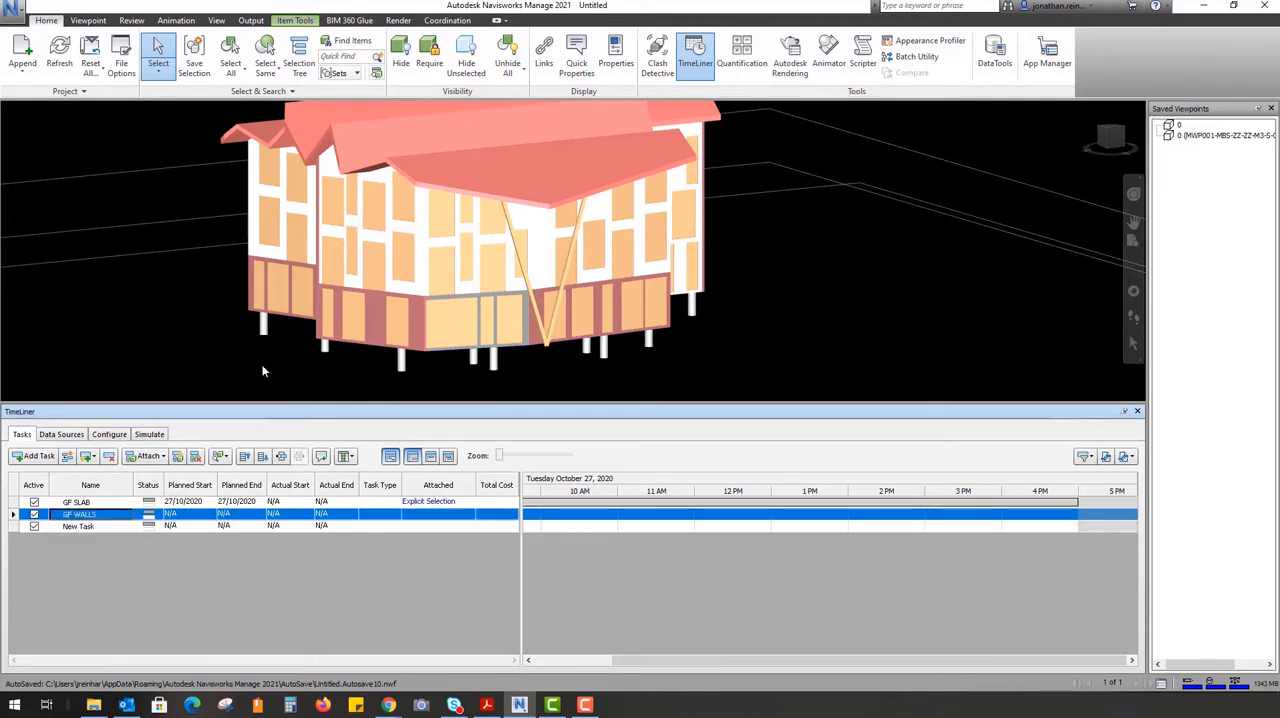
Delete the surplus unnamed task below GF WALLS and make GF WALLS the current task
{"action": "left_click", "coordinate": [100, 526]}
{"action": "key", "text": "Delete"}
{"action": "left_click", "coordinate": [104, 514]}
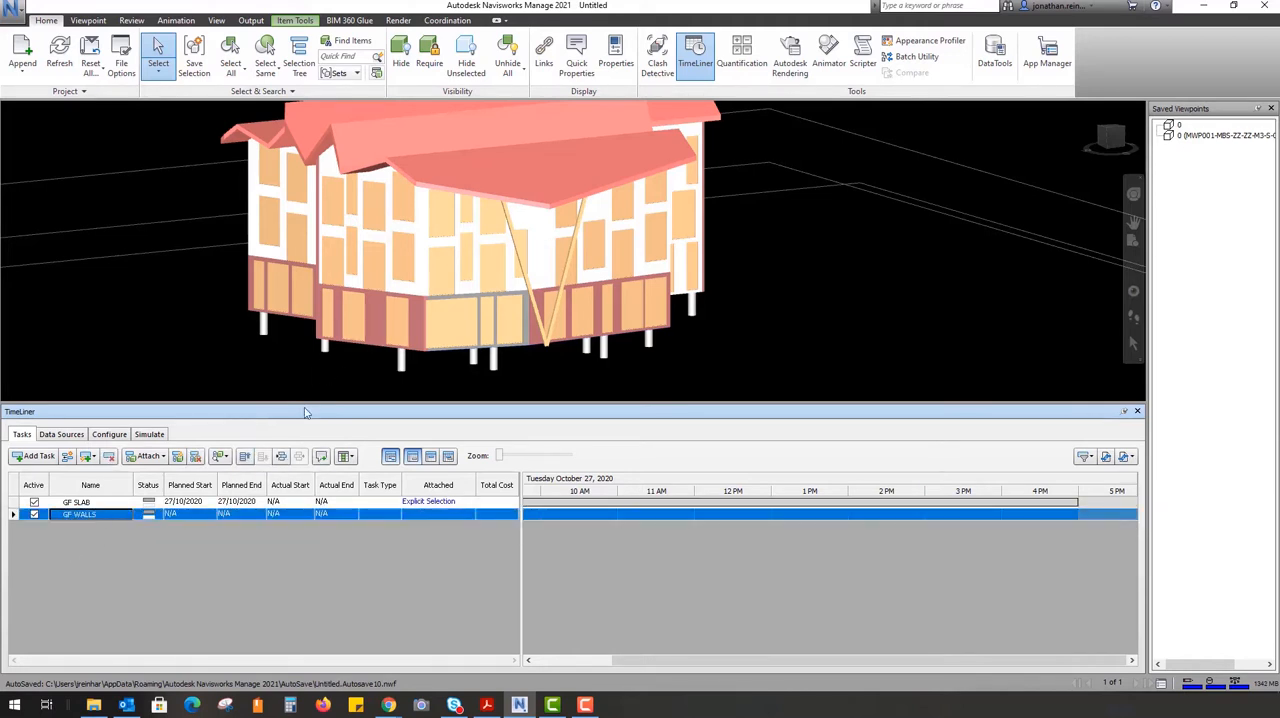
Select the ground-floor exterior walls on all sides of the building and attach the current selection to the GF WALLS task
{"action": "left_click", "coordinate": [374, 311]}
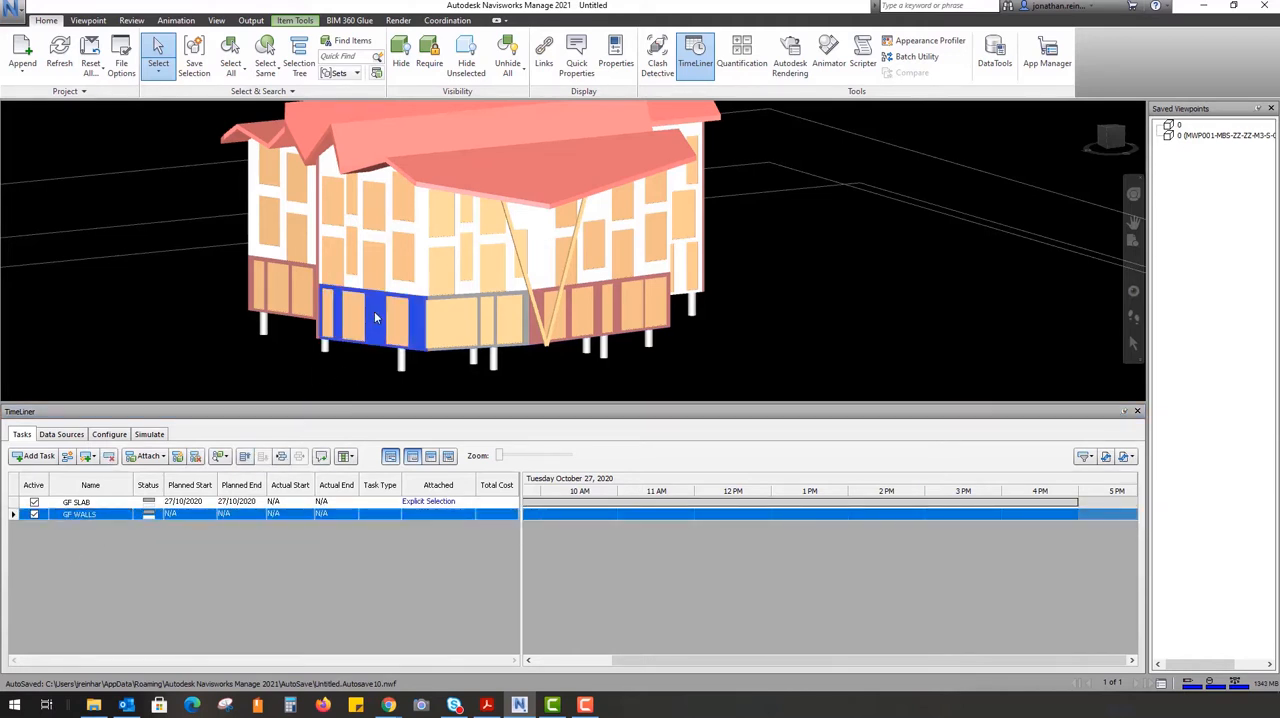
{"action": "left_click", "coordinate": [540, 308], "text": "ctrl"}
{"action": "left_click", "coordinate": [516, 295], "text": "ctrl"}
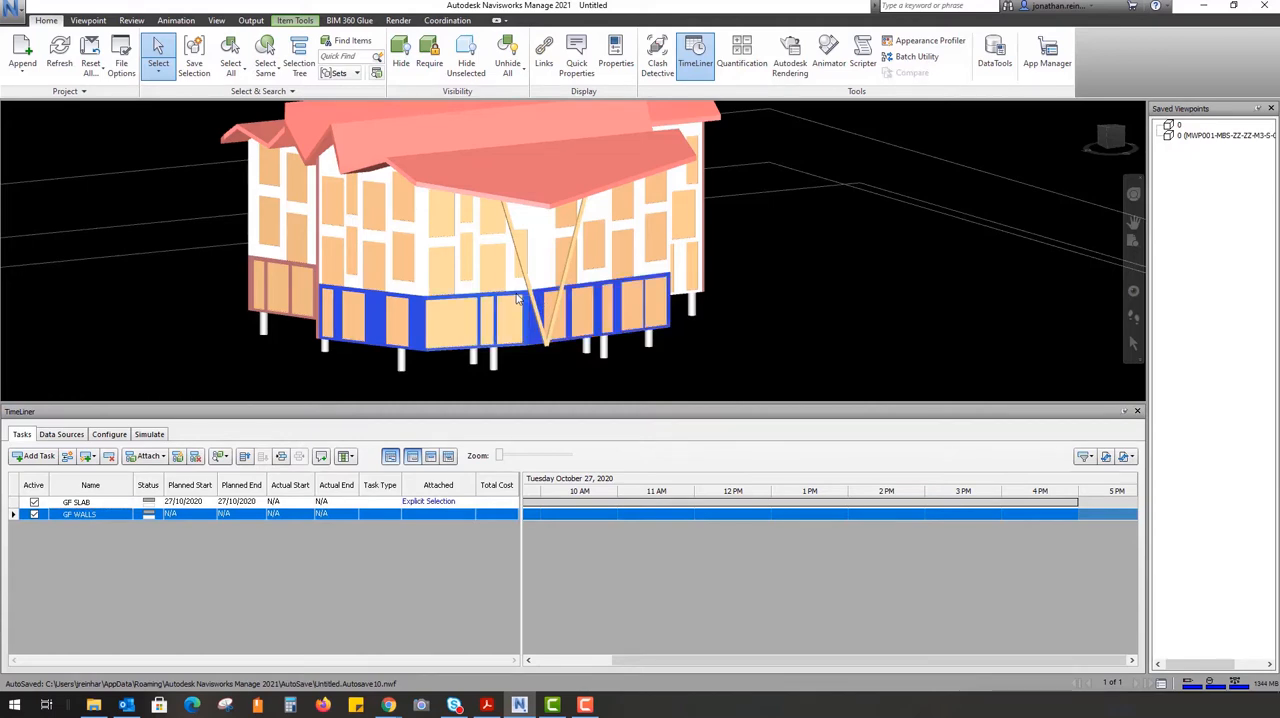
{"action": "middle_click_drag", "start_coordinate": [321, 291], "coordinate": [463, 295], "text": "shift"}
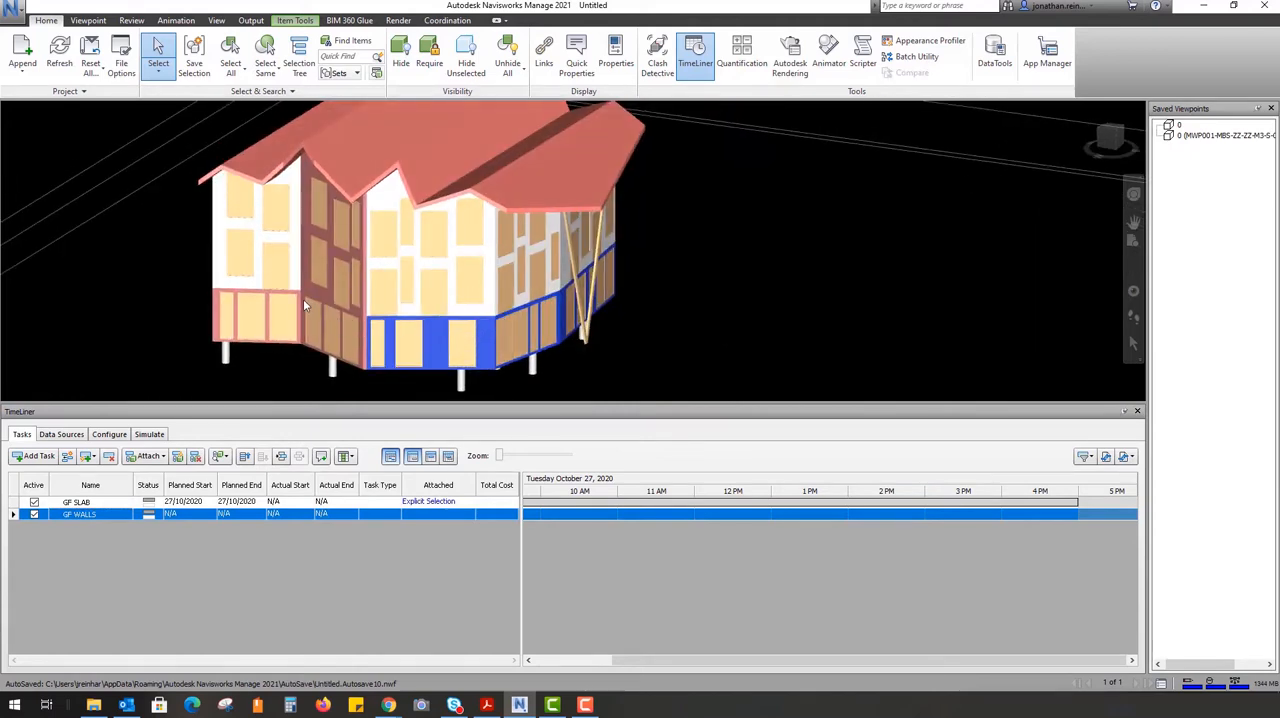
{"action": "left_click", "coordinate": [303, 299], "text": "ctrl"}
{"action": "middle_click_drag", "start_coordinate": [303, 299], "coordinate": [228, 323], "text": "shift"}
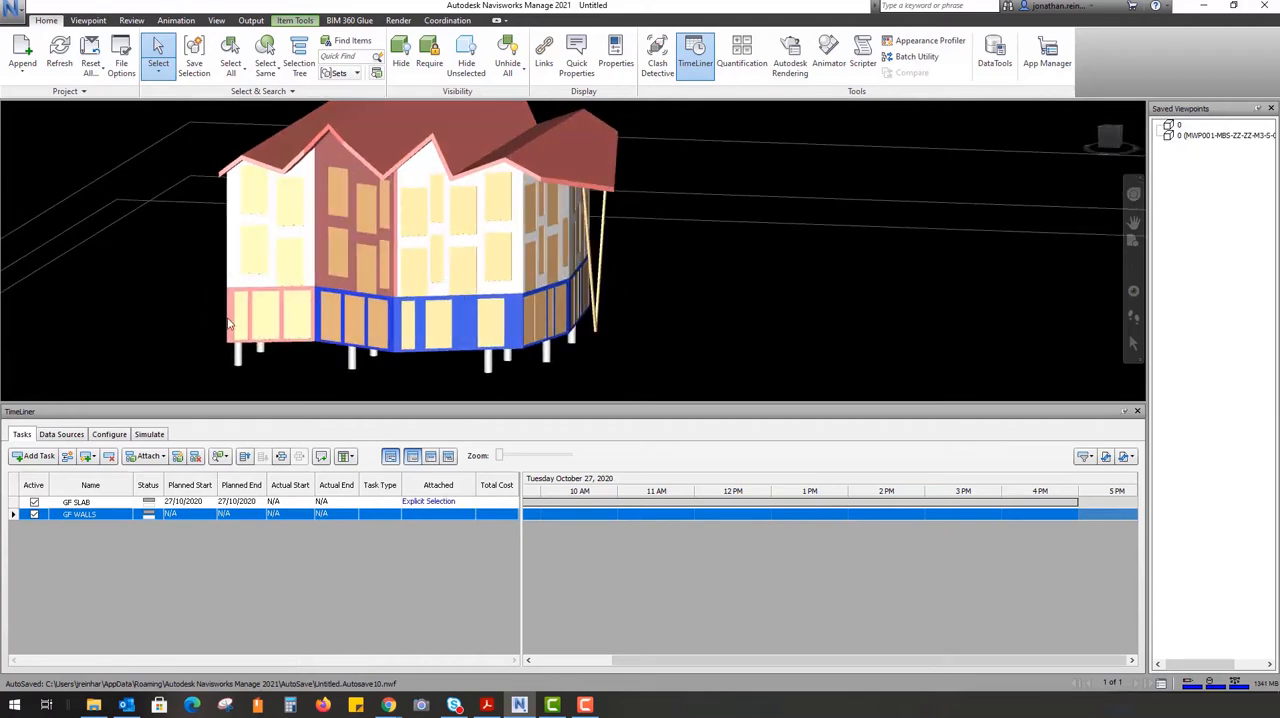
{"action": "left_click", "coordinate": [228, 320], "text": "ctrl"}
{"action": "middle_click_drag", "start_coordinate": [229, 272], "coordinate": [588, 355], "text": "shift"}
{"action": "left_click", "coordinate": [215, 286], "text": "ctrl"}
{"action": "left_click", "coordinate": [300, 324], "text": "ctrl"}
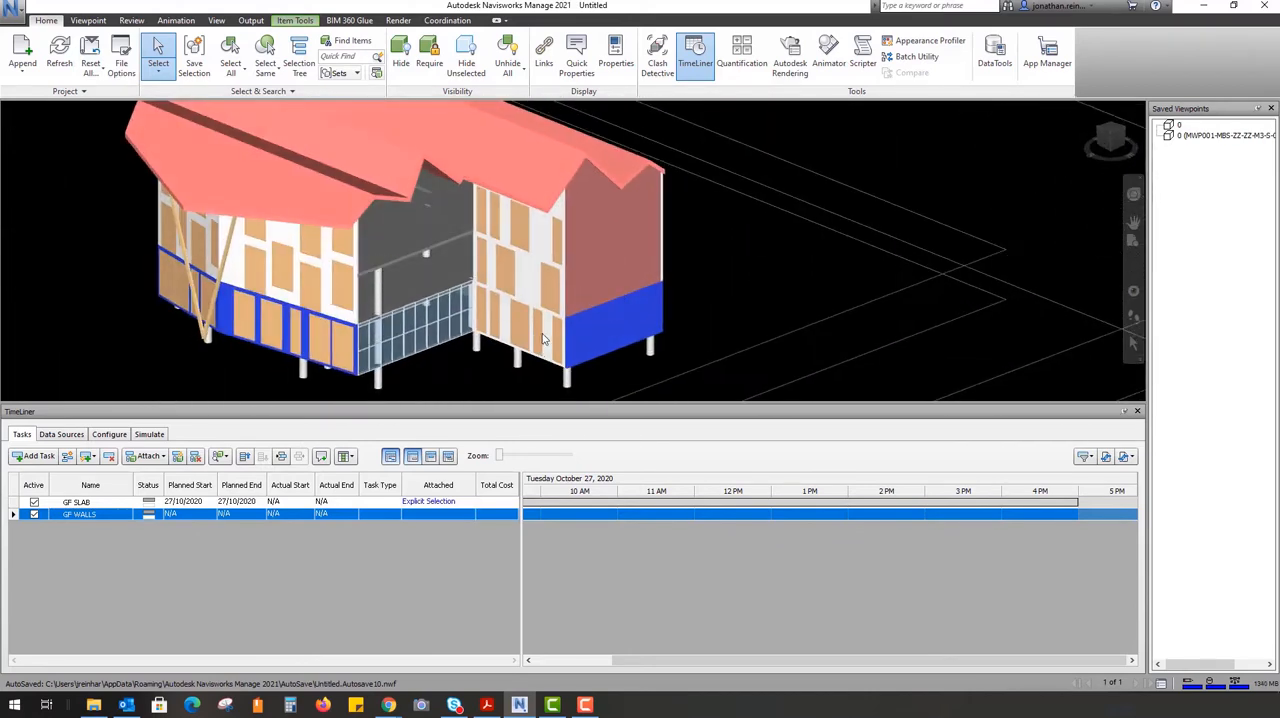
{"action": "middle_click_drag", "start_coordinate": [486, 346], "coordinate": [233, 336], "text": "shift"}
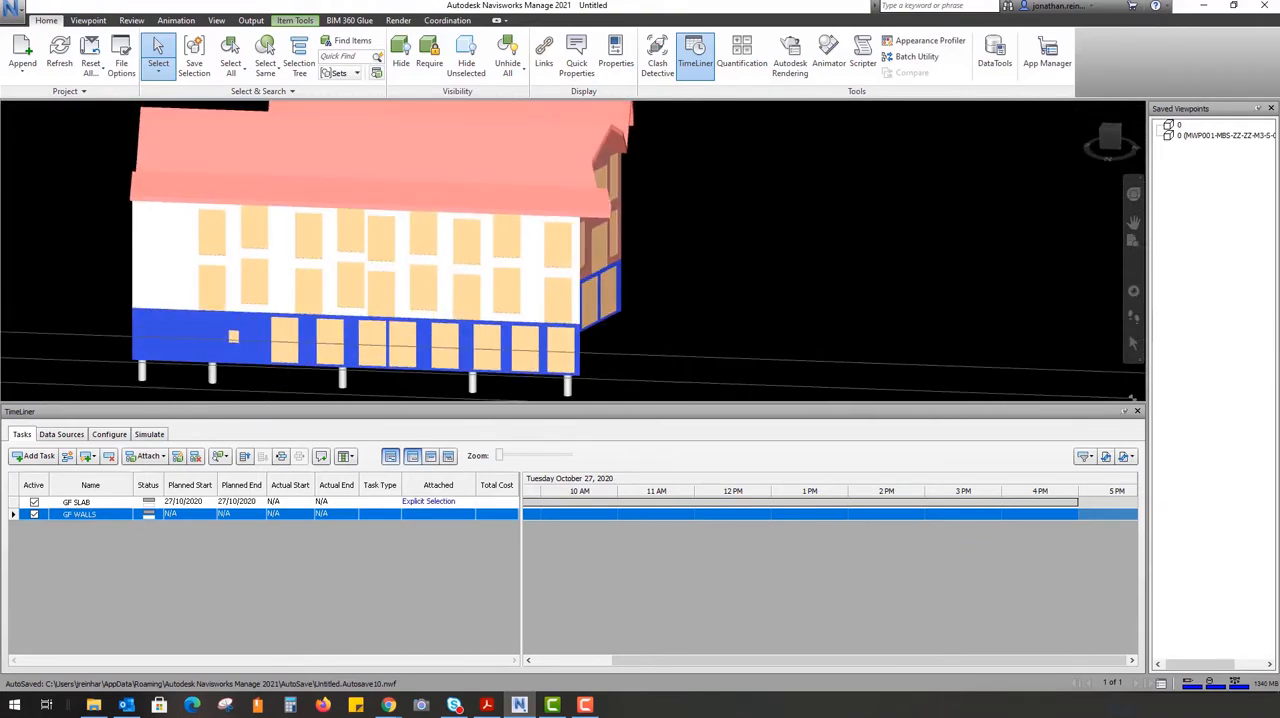
{"action": "right_click", "coordinate": [112, 514]}
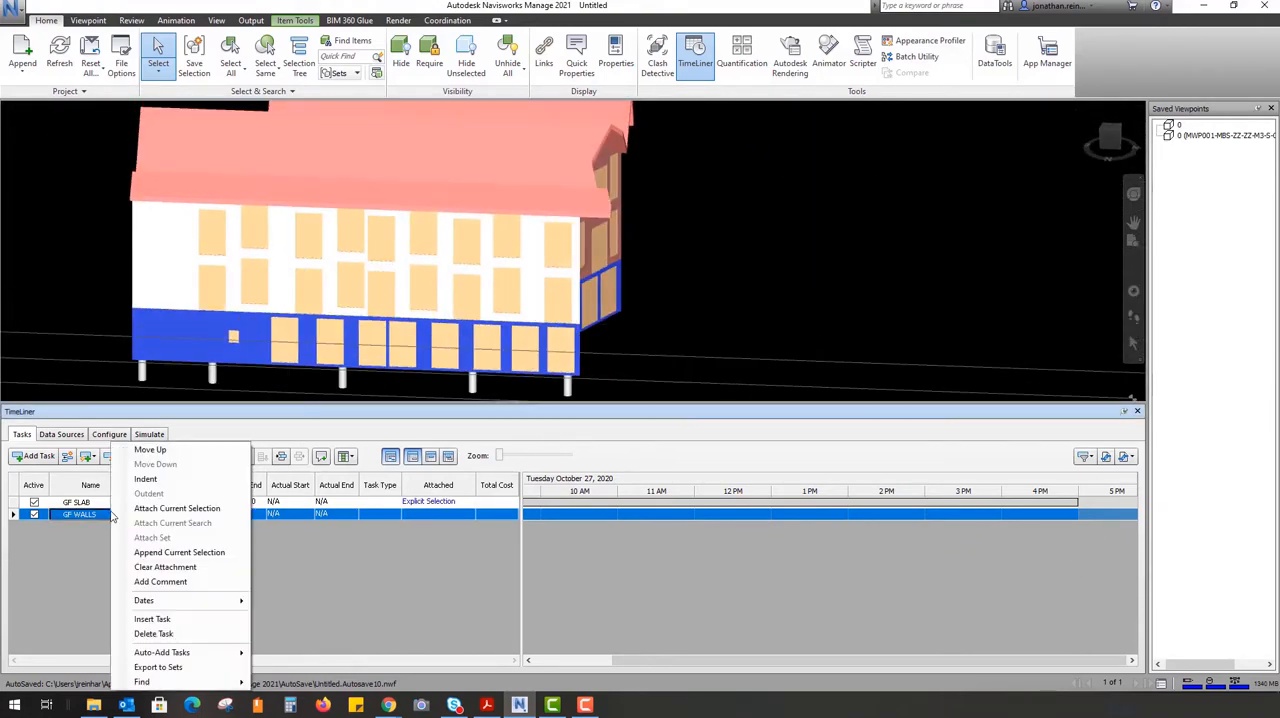
{"action": "left_click", "coordinate": [177, 508]}
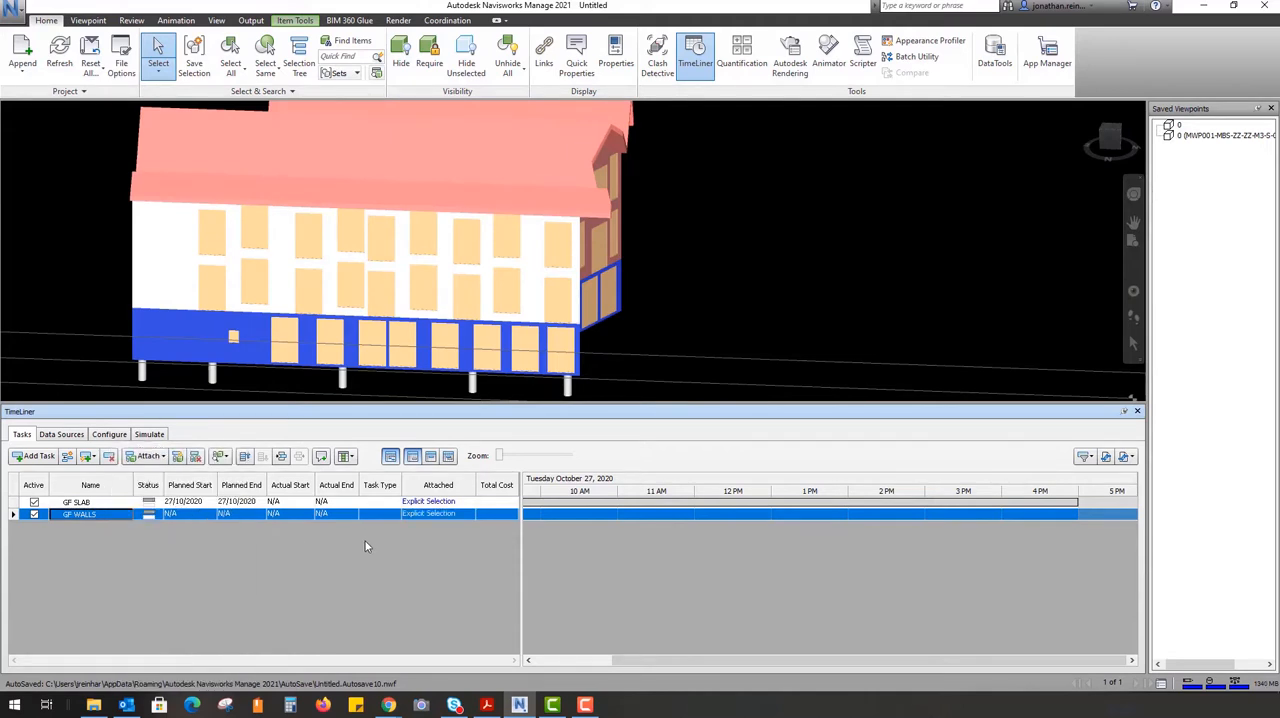
Set the GF WALLS planned start to 28/10/2020 and try to set its planned end to 28/10/2020
{"action": "left_click", "coordinate": [200, 515]}
{"action": "left_click", "coordinate": [211, 515]}
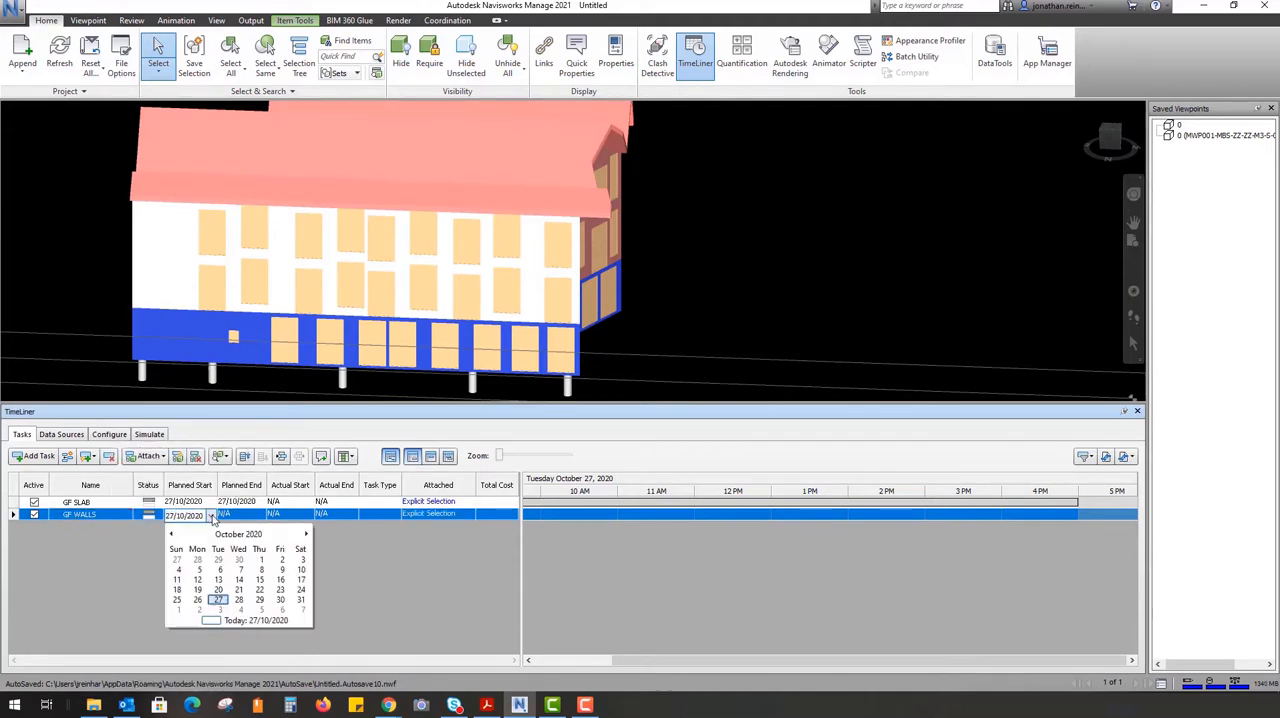
{"action": "left_click", "coordinate": [240, 600]}
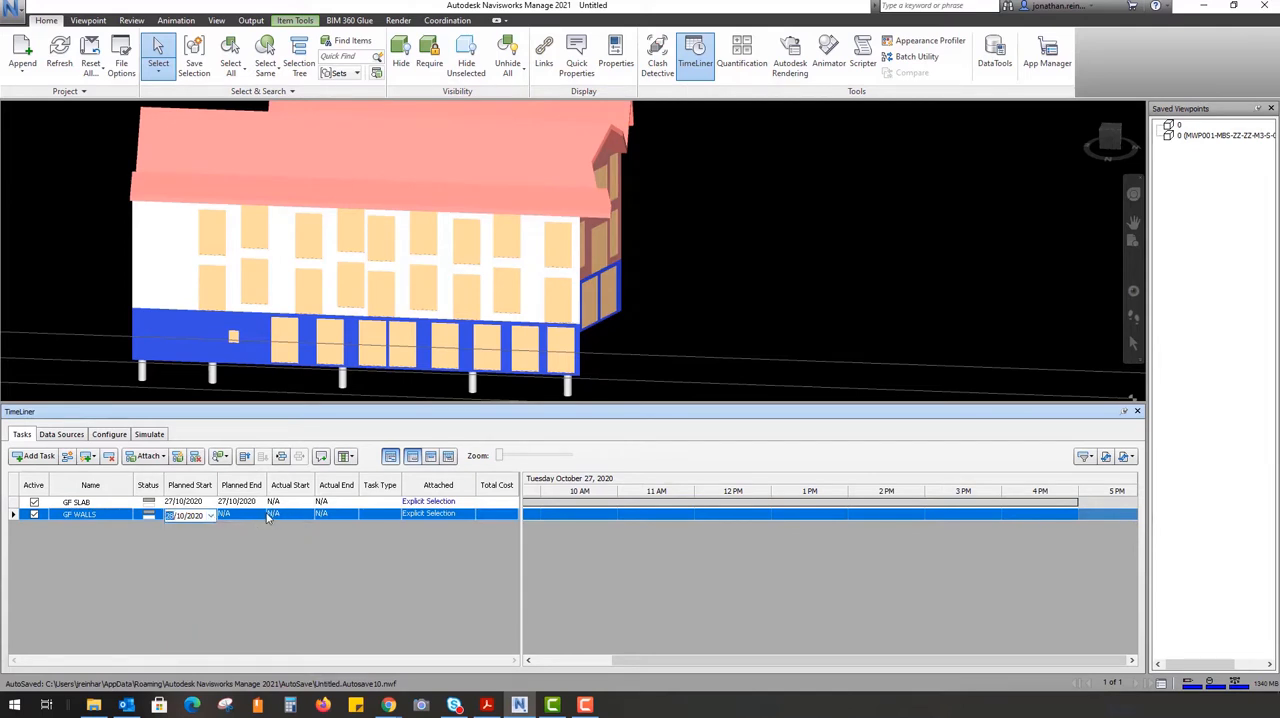
{"action": "left_click", "coordinate": [262, 515]}
{"action": "left_click", "coordinate": [259, 515]}
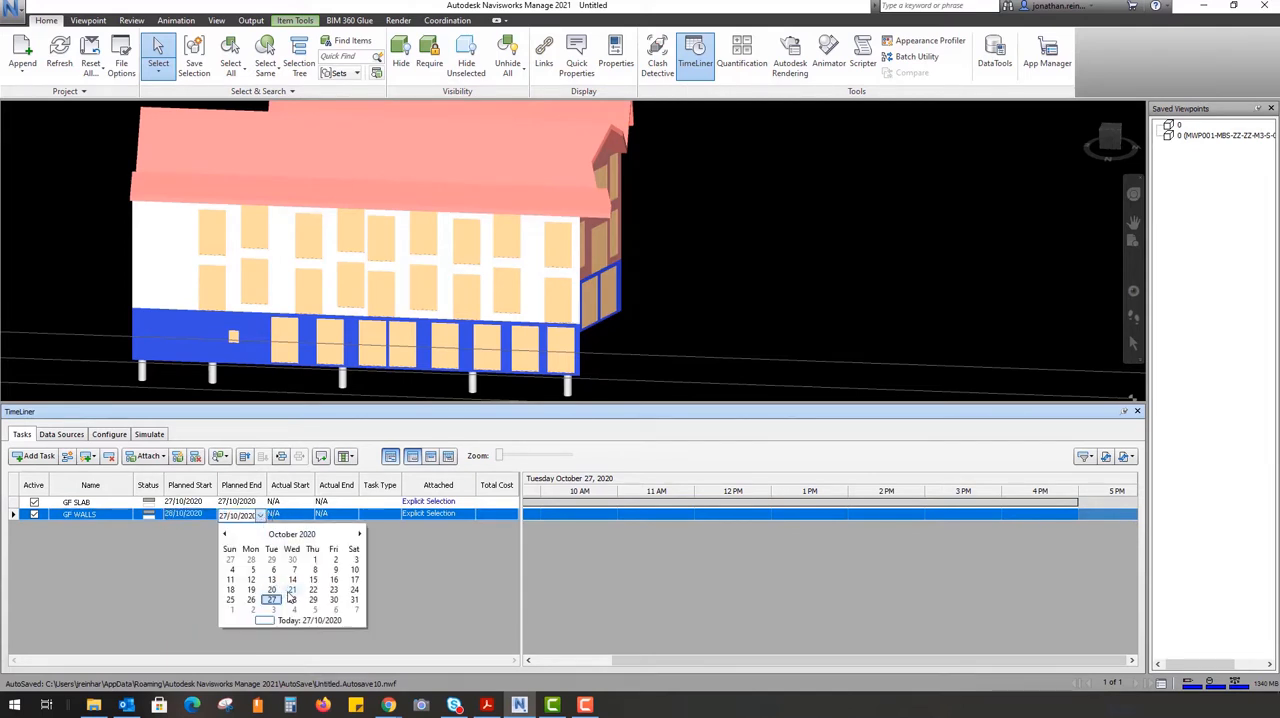
{"action": "left_click", "coordinate": [257, 596]}
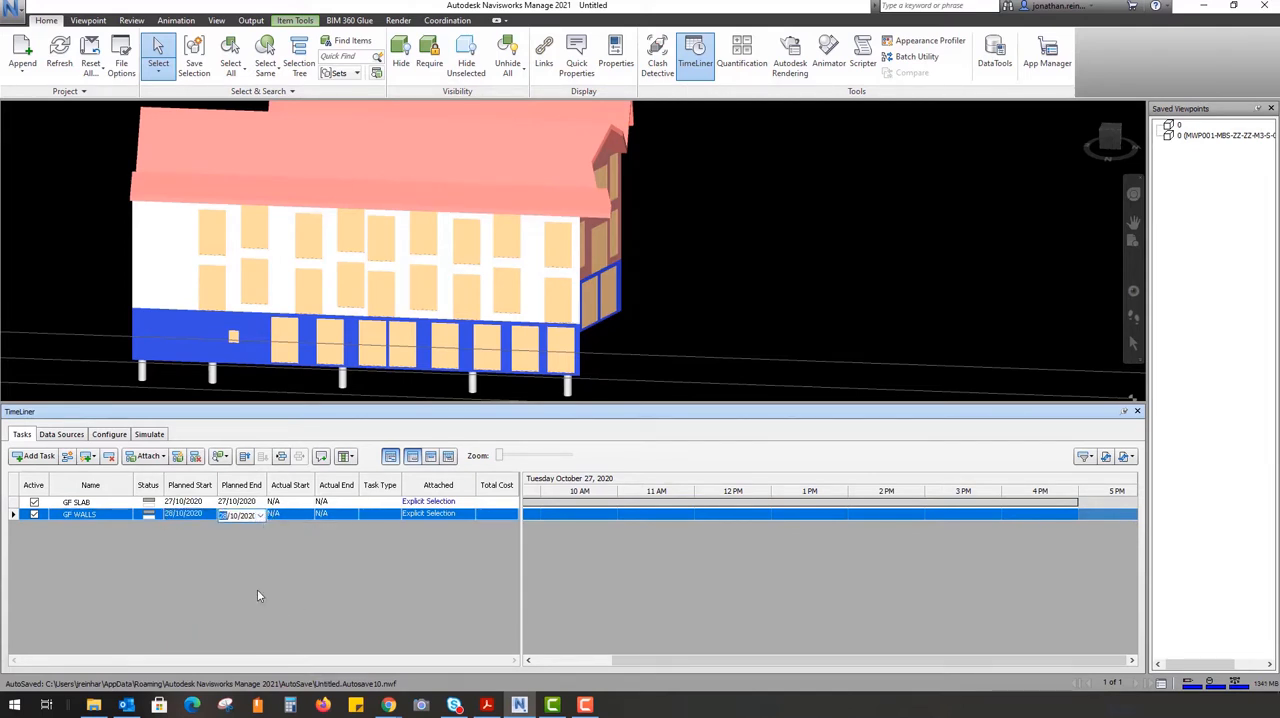
{"action": "left_click", "coordinate": [817, 271]}
Add a third task named 1ST FLORR SLAB and make it the current task
{"action": "left_click", "coordinate": [33, 456]}
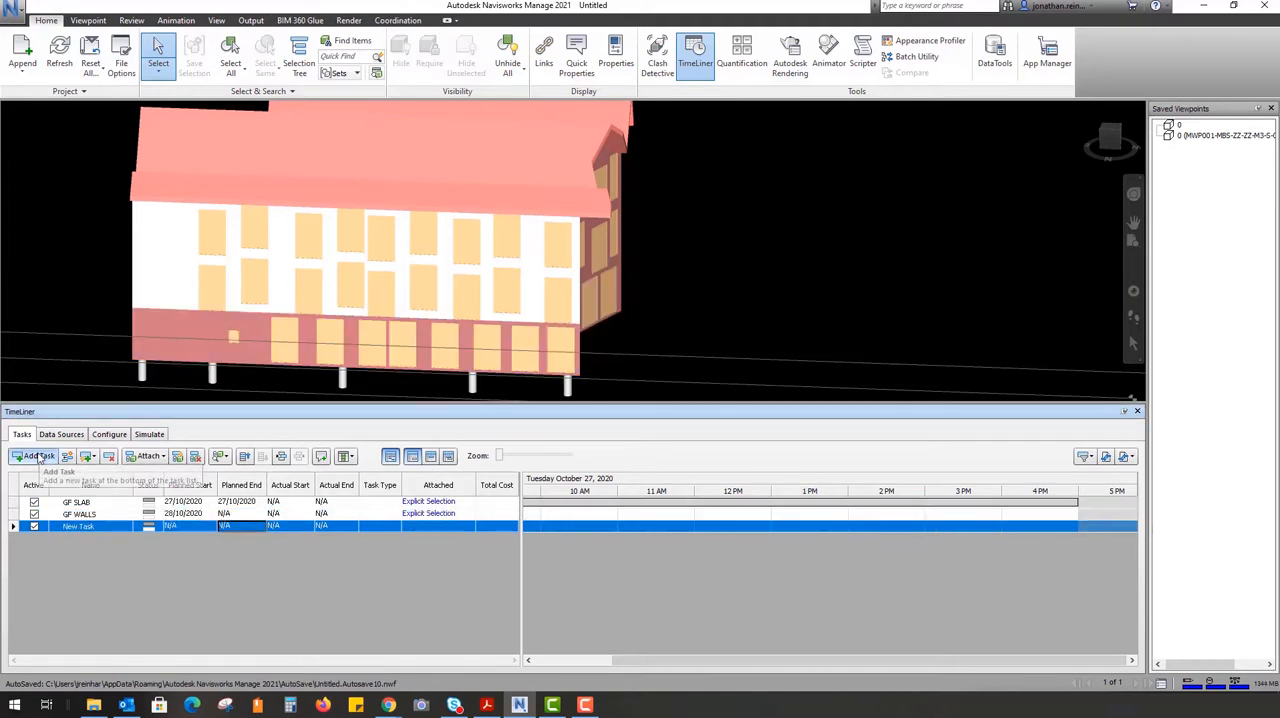
{"action": "left_click", "coordinate": [114, 528]}
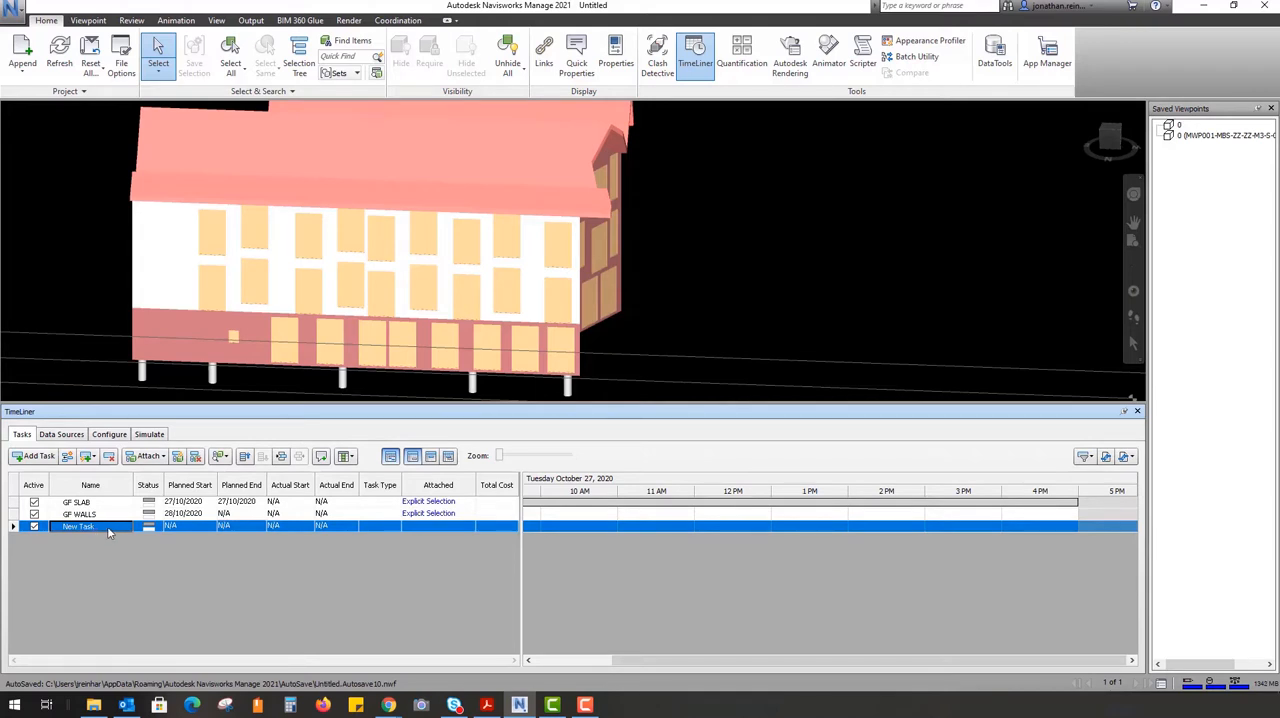
{"action": "type", "text": "1"}
{"action": "key", "text": "Return"}
{"action": "key", "text": "Return"}
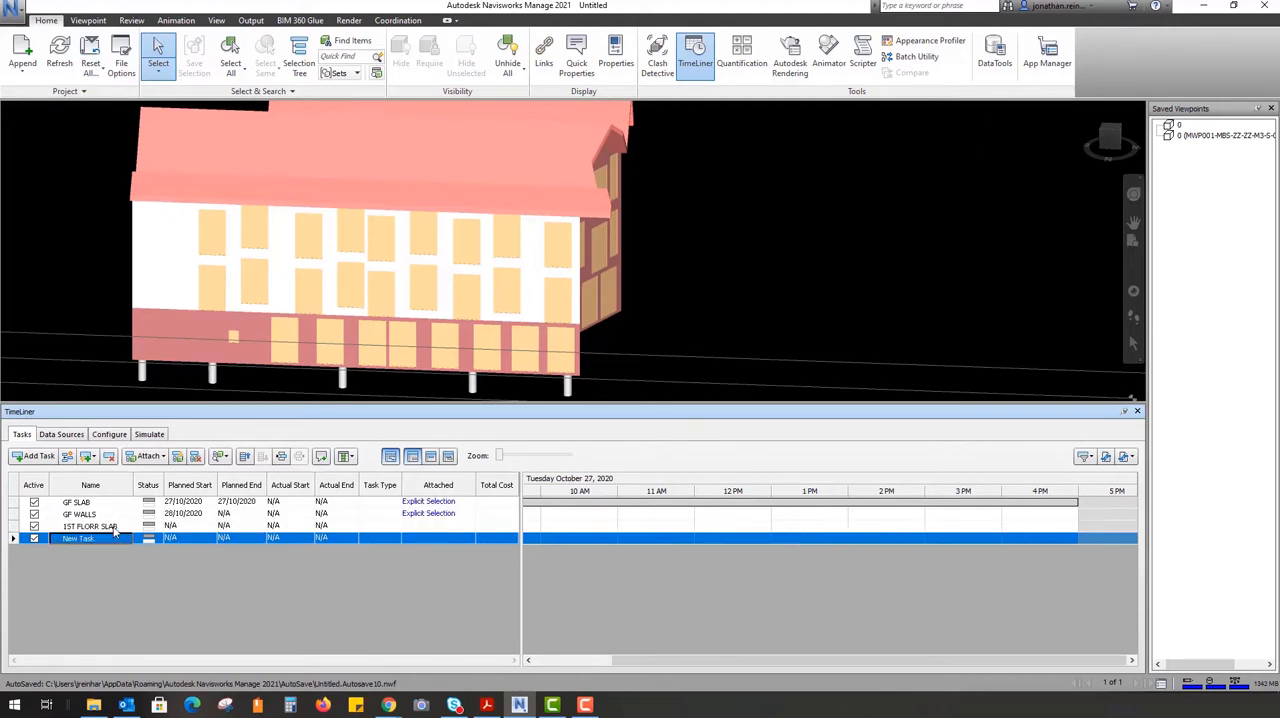
{"action": "left_click", "coordinate": [114, 528]}
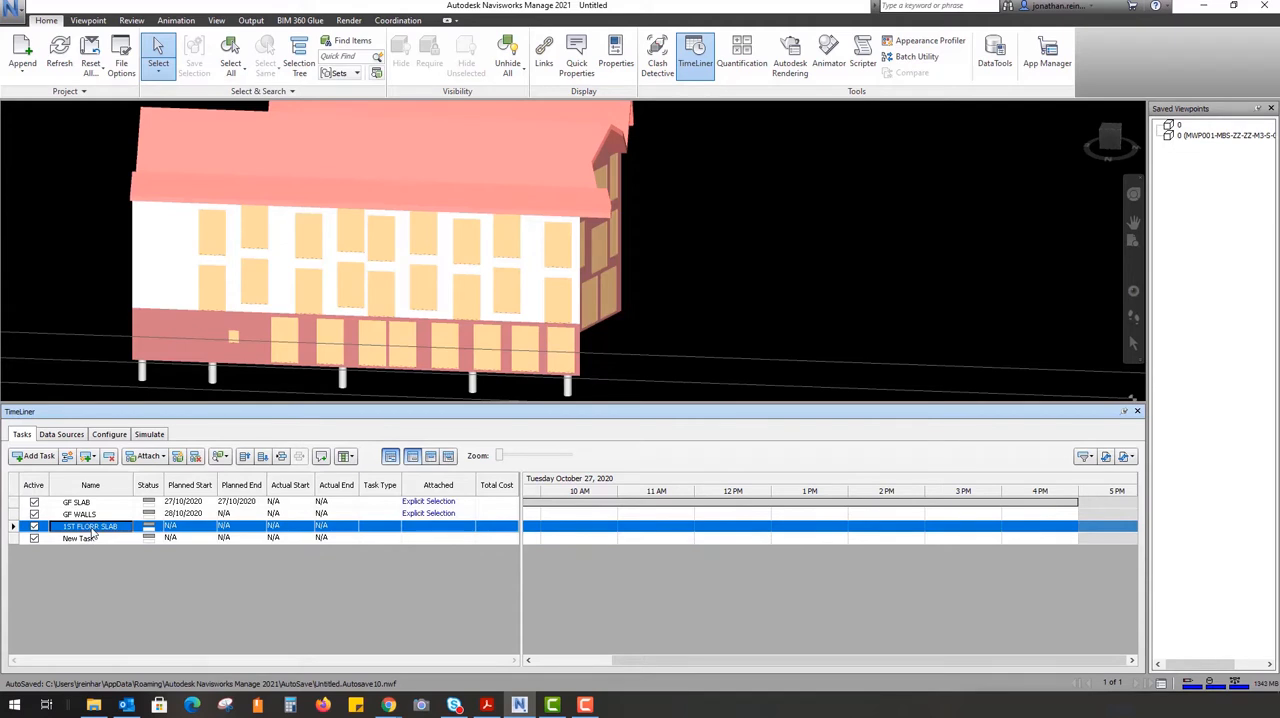
Correct the third task's name to 1ST FLOOR SLAB
{"action": "double_click", "coordinate": [92, 530]}
{"action": "left_click", "coordinate": [81, 529]}
{"action": "key", "text": "BackSpace"}
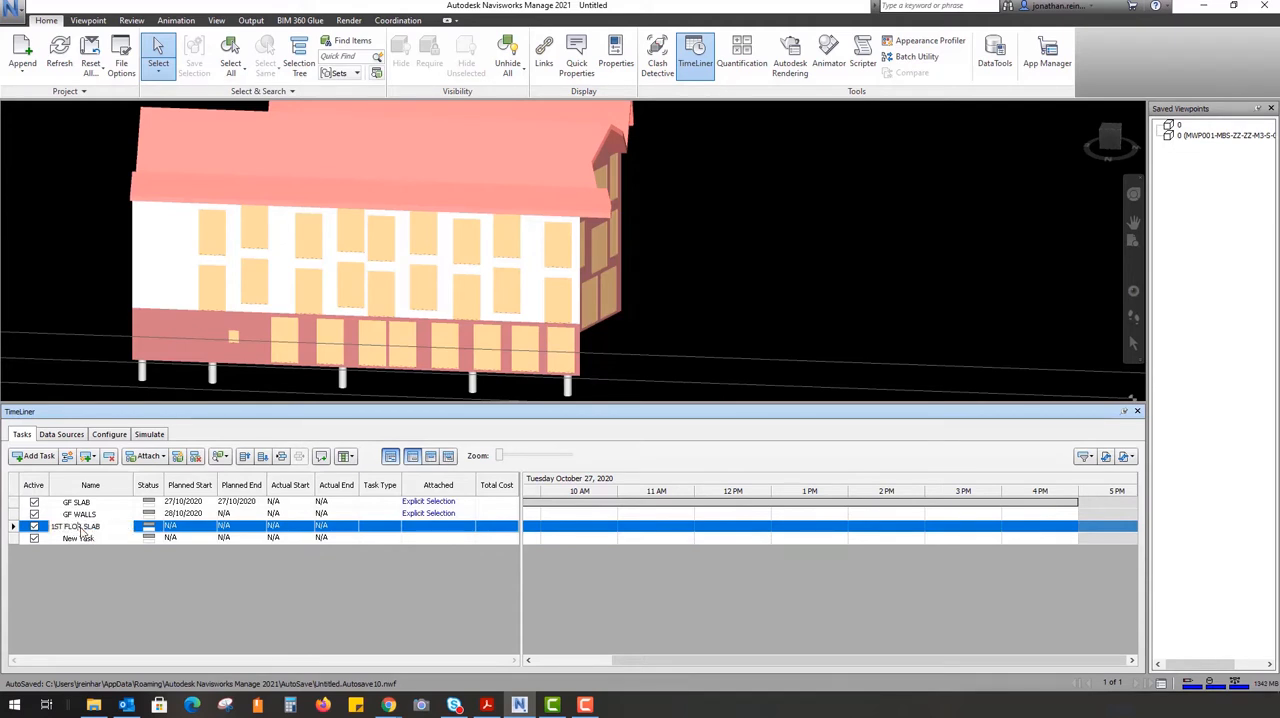
{"action": "type", "text": "O"}
{"action": "key", "text": "Return"}
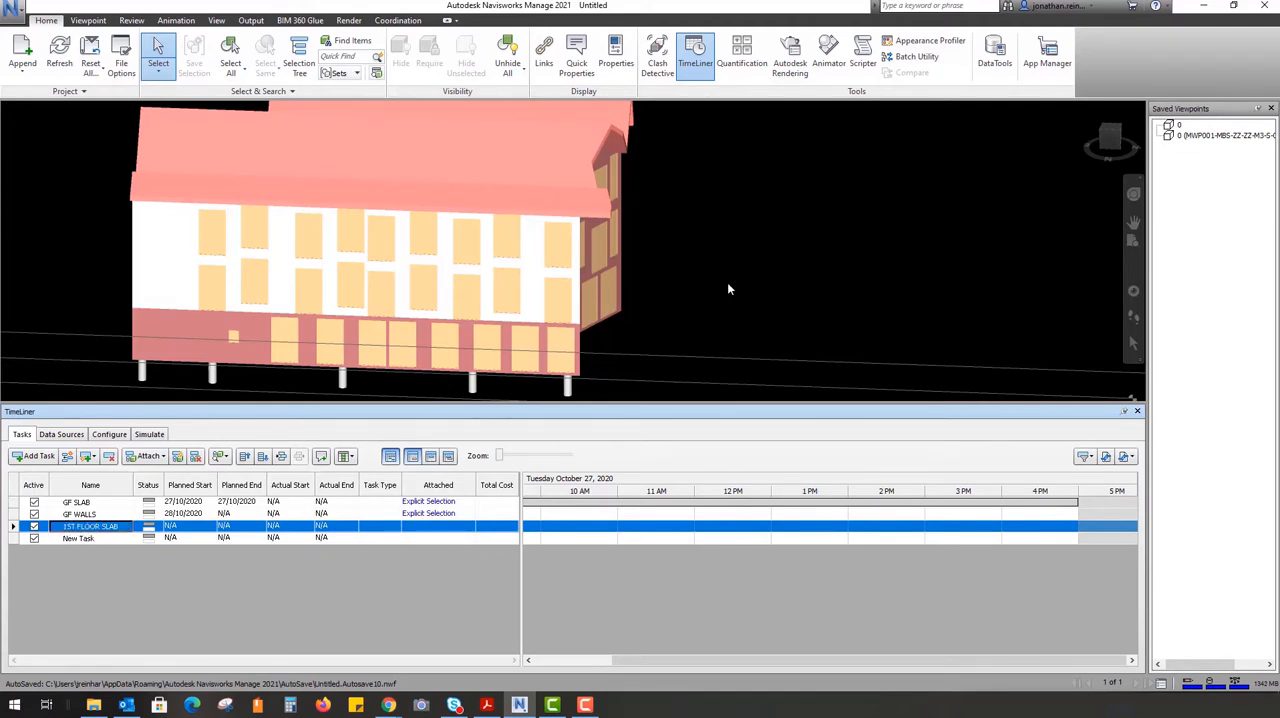
Hide the glazed curtain wall on the ground floor at the open side of the building
{"action": "middle_click_drag", "start_coordinate": [385, 285], "coordinate": [714, 251], "text": "shift"}
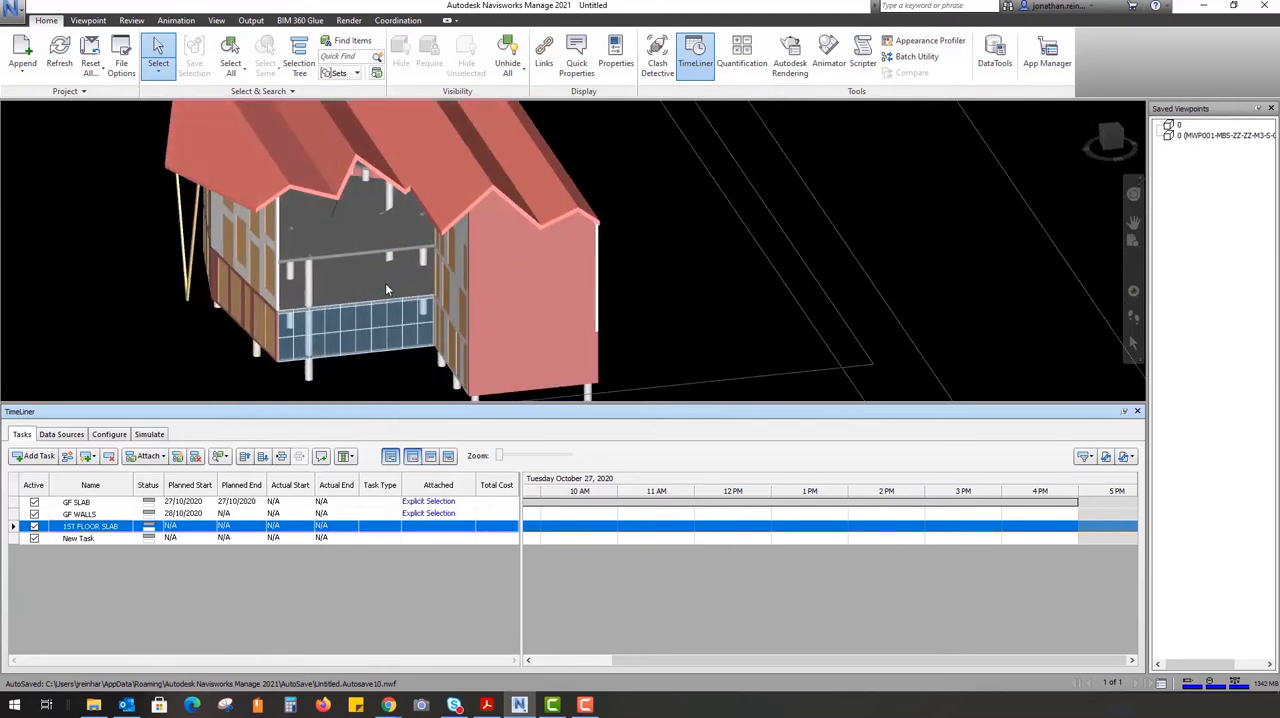
{"action": "scroll", "coordinate": [385, 289], "scroll_direction": "up", "scroll_amount": 6}
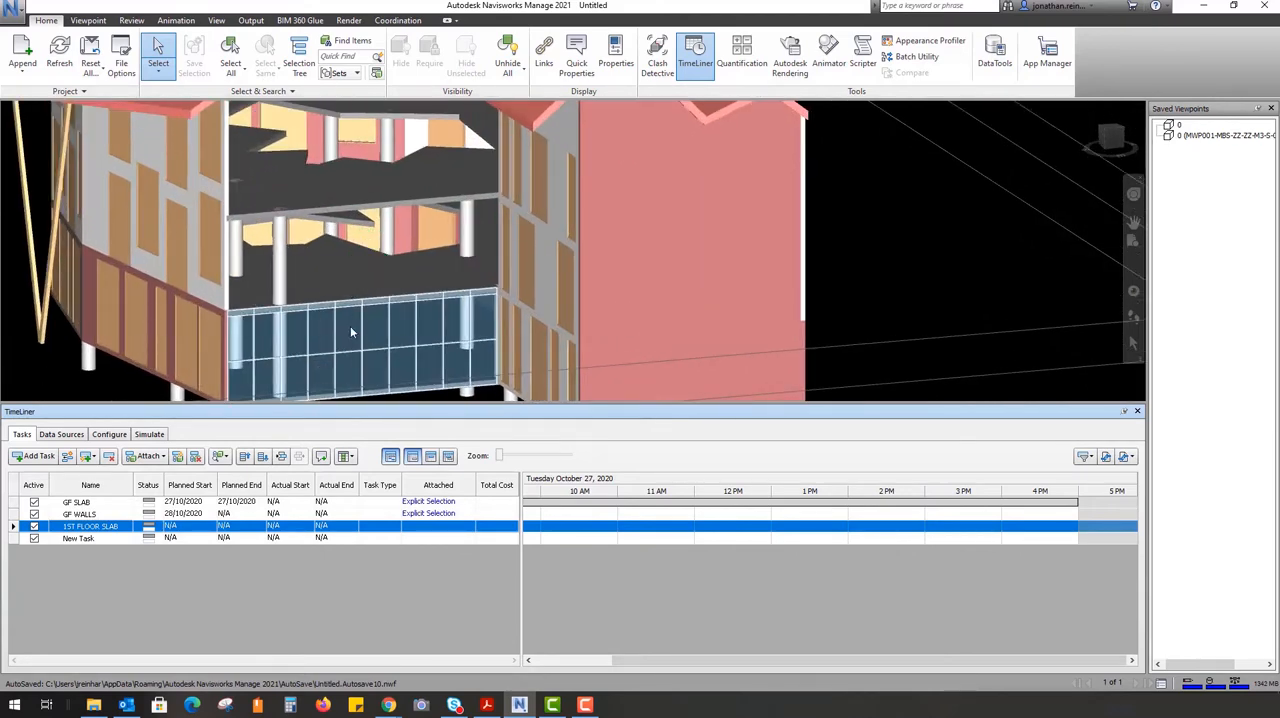
{"action": "left_click", "coordinate": [350, 326]}
{"action": "left_click", "coordinate": [398, 70]}
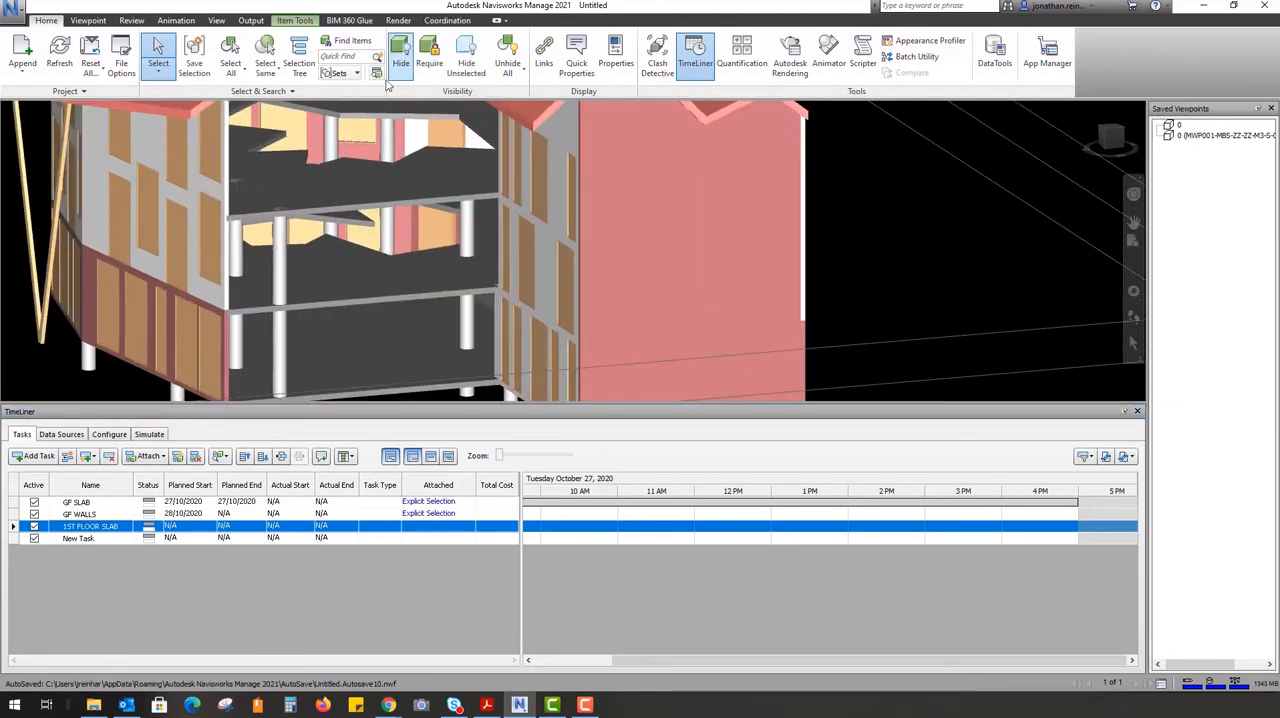
Select the first-floor slab in the model and attach the current selection to the 1ST FLOOR SLAB task
{"action": "middle_click_drag", "start_coordinate": [371, 257], "coordinate": [337, 271], "text": "shift"}
{"action": "left_click", "coordinate": [344, 246]}
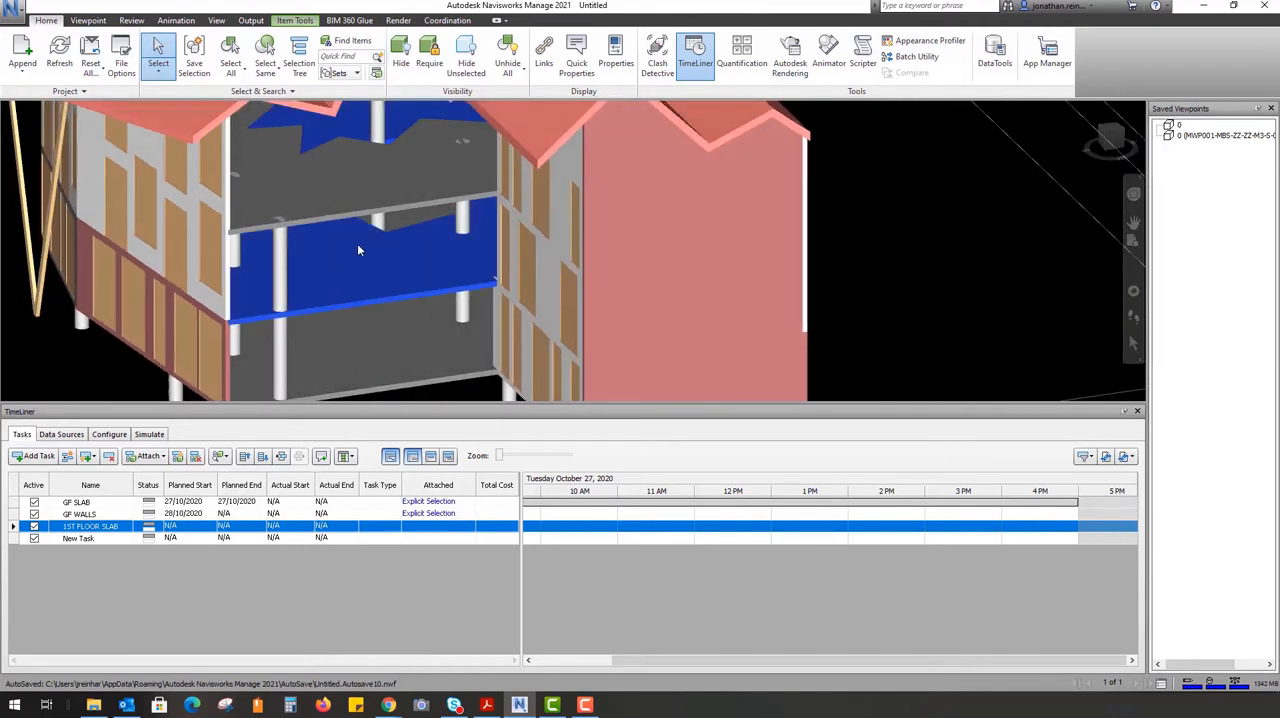
{"action": "right_click", "coordinate": [111, 528]}
{"action": "left_click", "coordinate": [177, 508]}
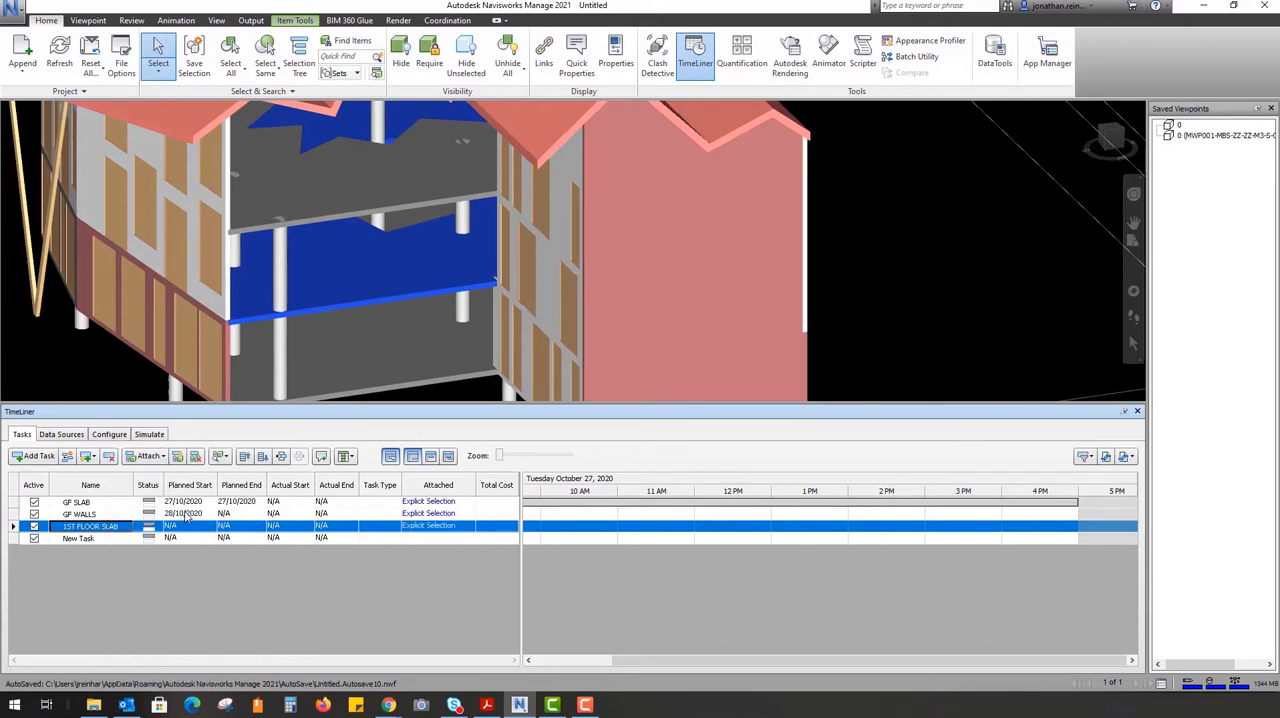
Set the planned start of the 1ST FLOOR SLAB task to 29/10/2020
{"action": "left_click", "coordinate": [68, 540]}
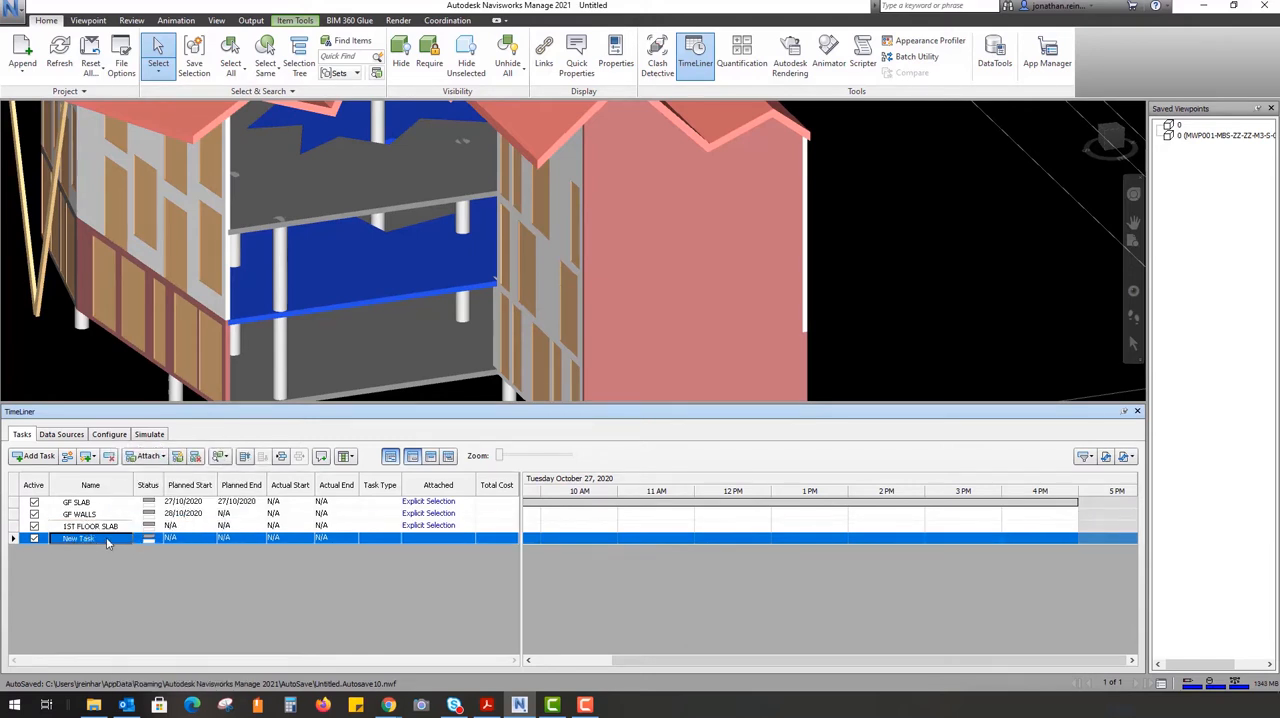
{"action": "left_click", "coordinate": [190, 527]}
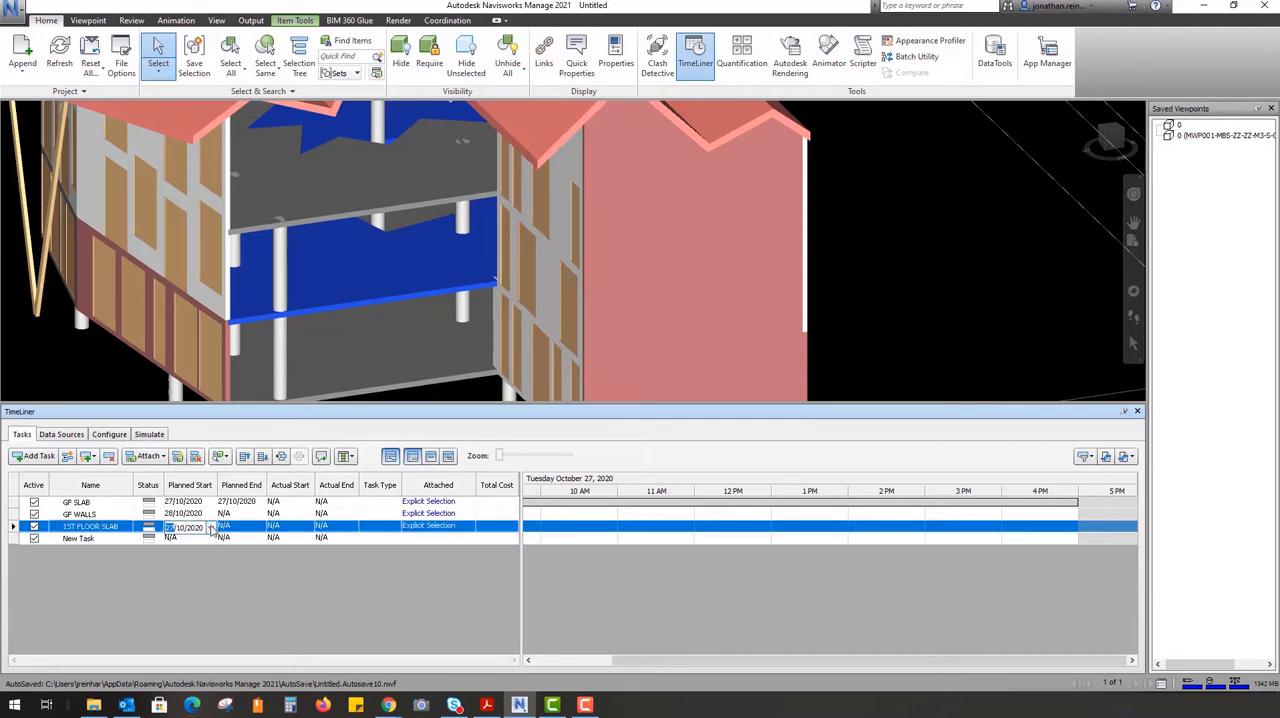
{"action": "left_click", "coordinate": [211, 528]}
{"action": "left_click", "coordinate": [259, 611]}
Set the planned end of GF WALLS to 28/10/2020 and of 1ST FLOOR SLAB to 29/10/2020
{"action": "left_click", "coordinate": [258, 515]}
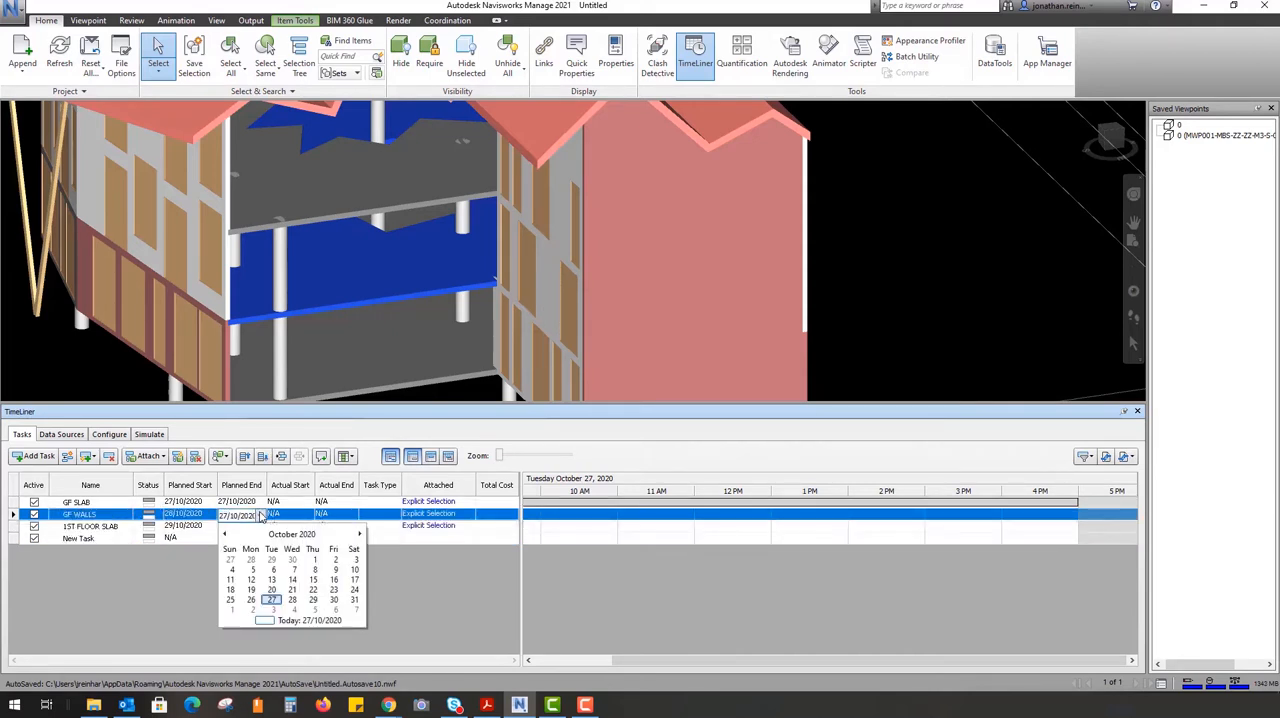
{"action": "left_click", "coordinate": [285, 604]}
{"action": "left_click", "coordinate": [255, 527]}
{"action": "left_click", "coordinate": [261, 527]}
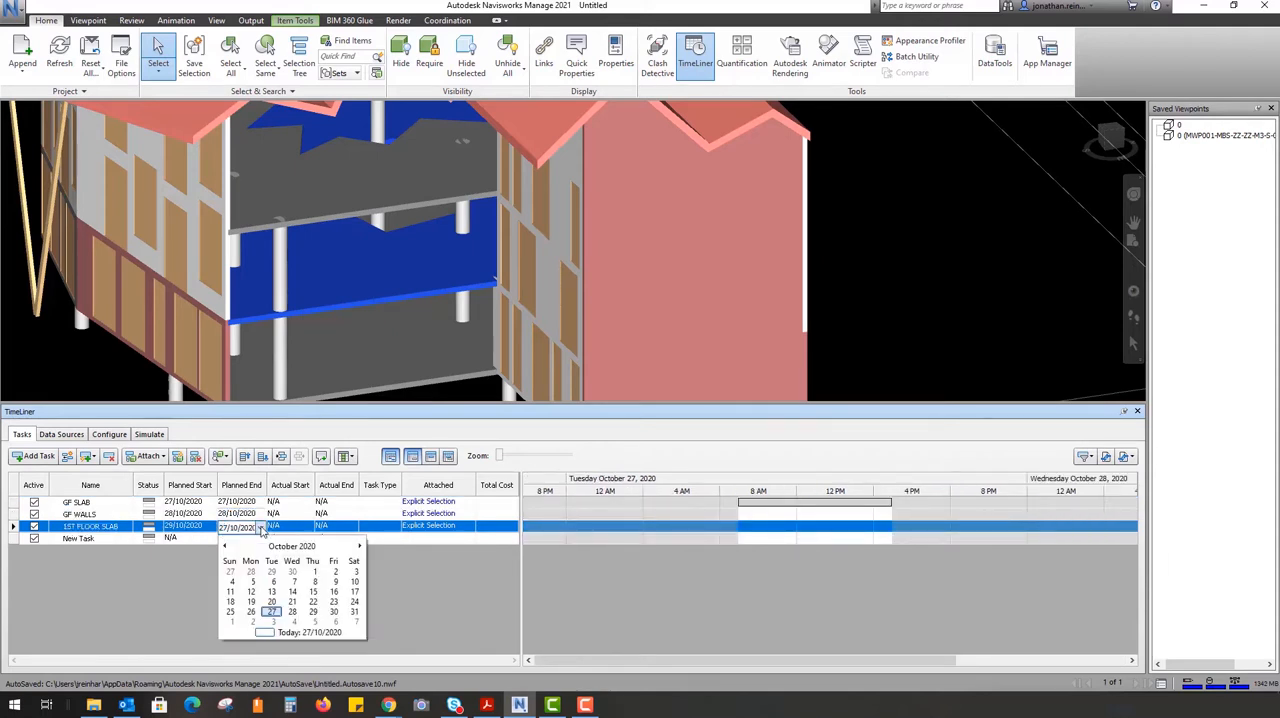
{"action": "left_click", "coordinate": [312, 611]}
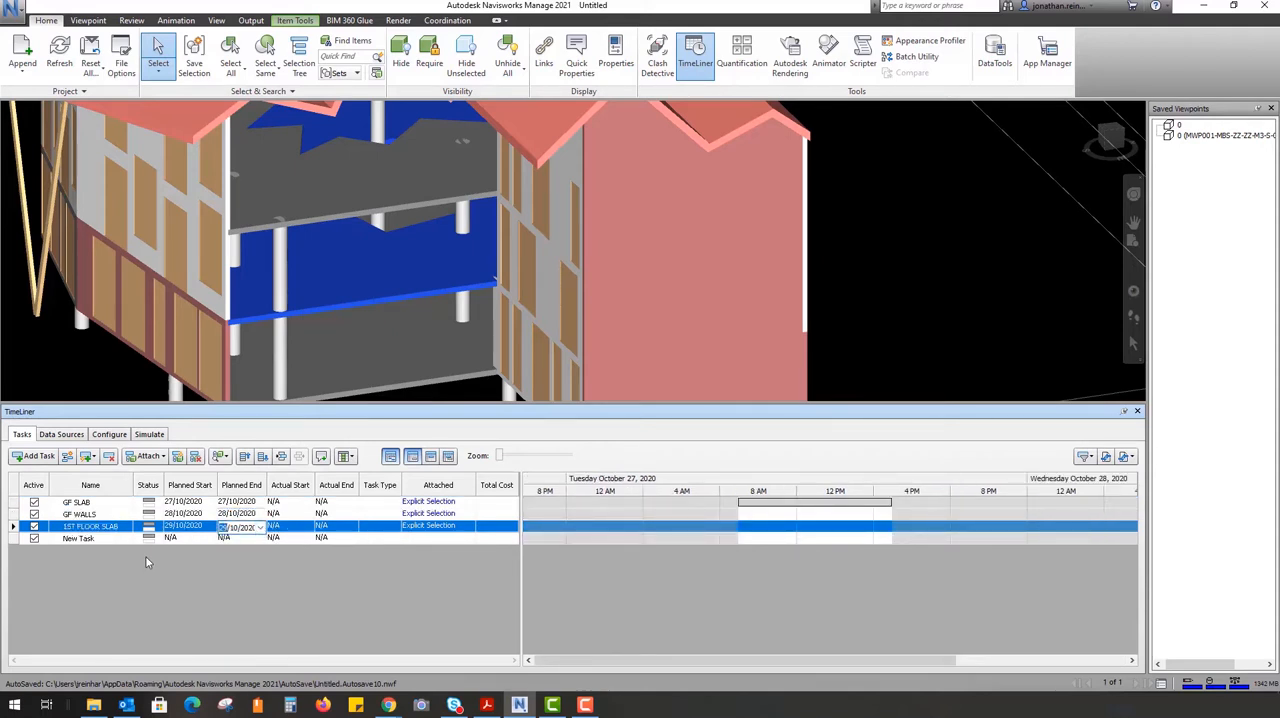
Name the fourth task 1ST WALLS
{"action": "left_click", "coordinate": [118, 541]}
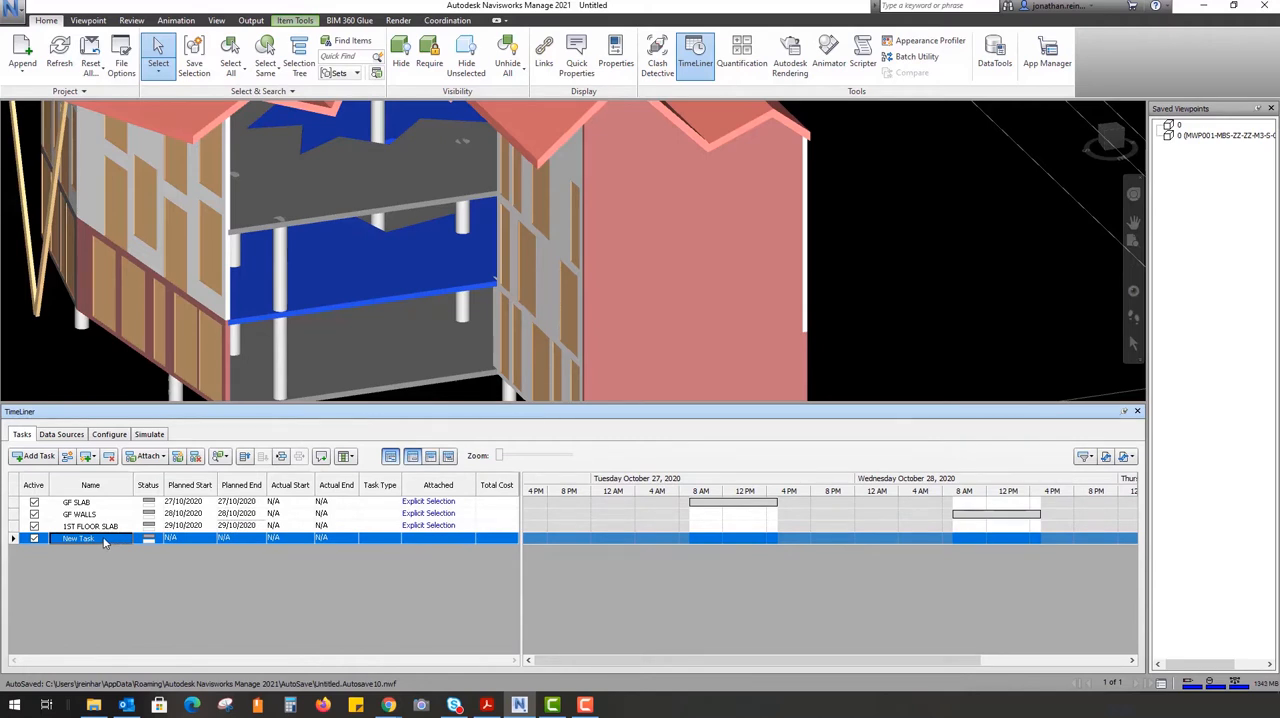
{"action": "type", "text": "1ST"}
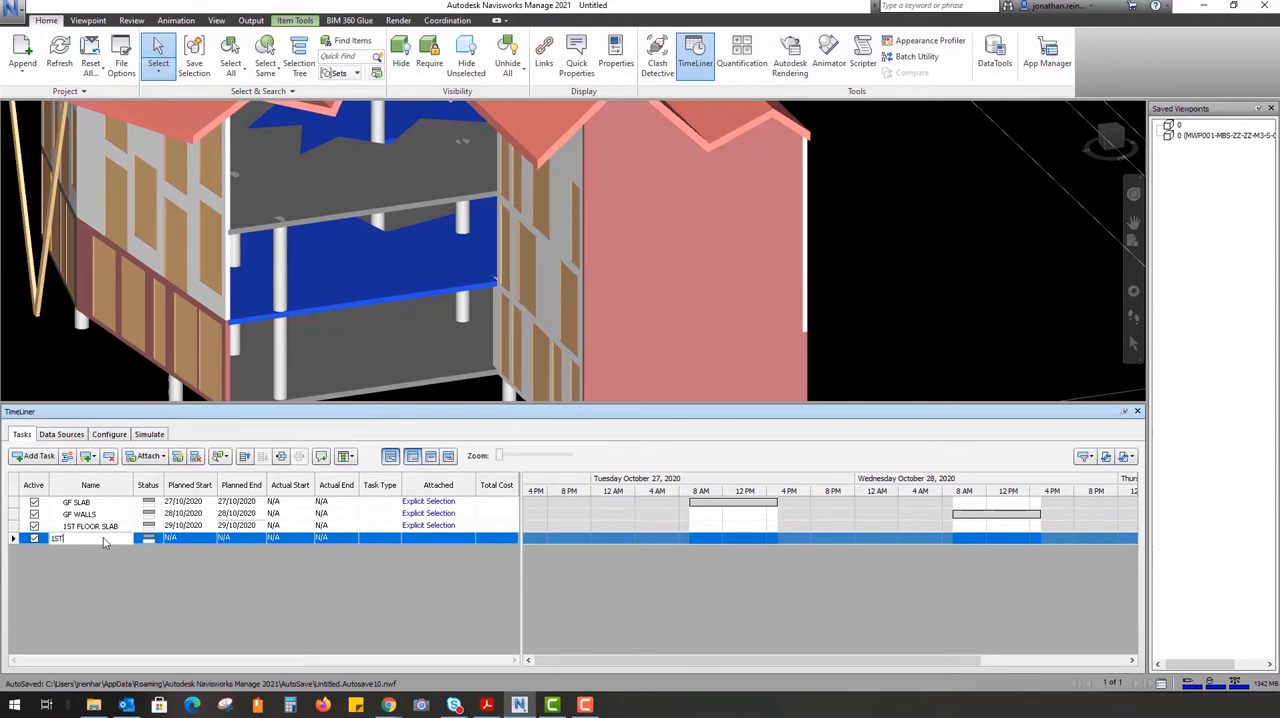
{"action": "type", "text": " WALLS"}
{"action": "key", "text": "Return"}
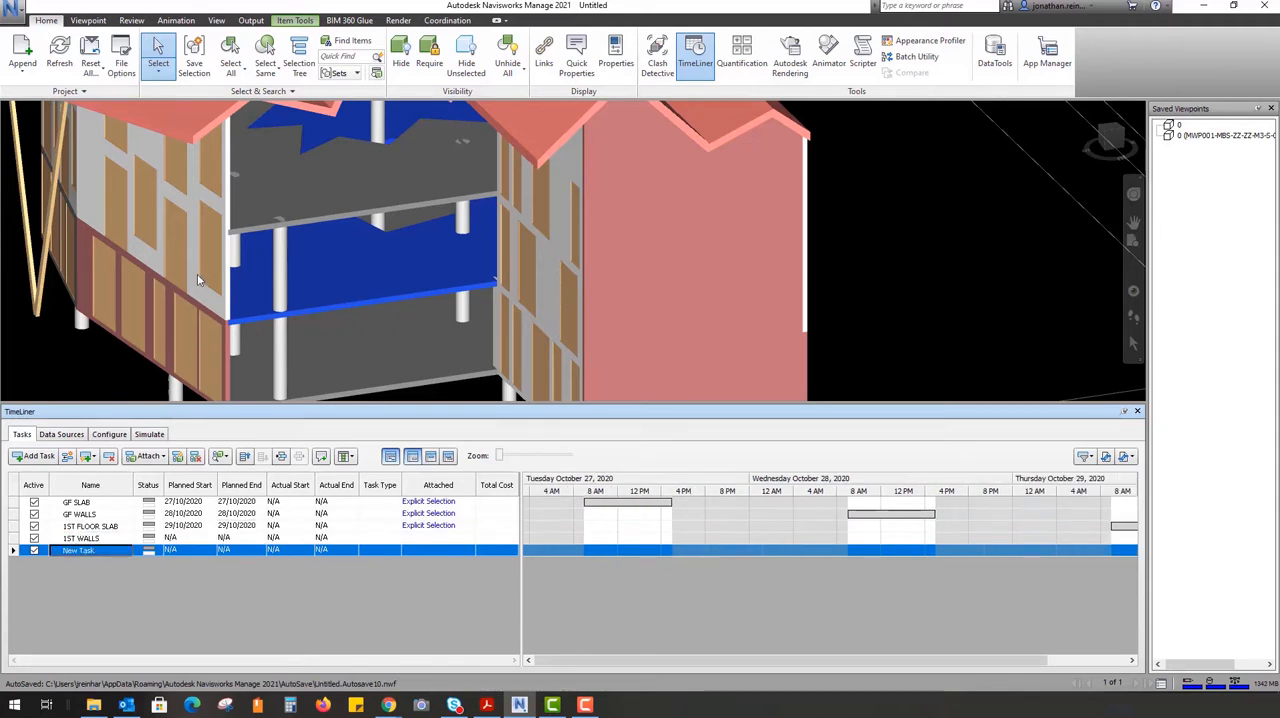
Select the upper-storey exterior walls on all sides of the building and attach the current selection to the 1ST WALLS task
{"action": "scroll", "coordinate": [201, 275], "scroll_direction": "down", "scroll_amount": 5}
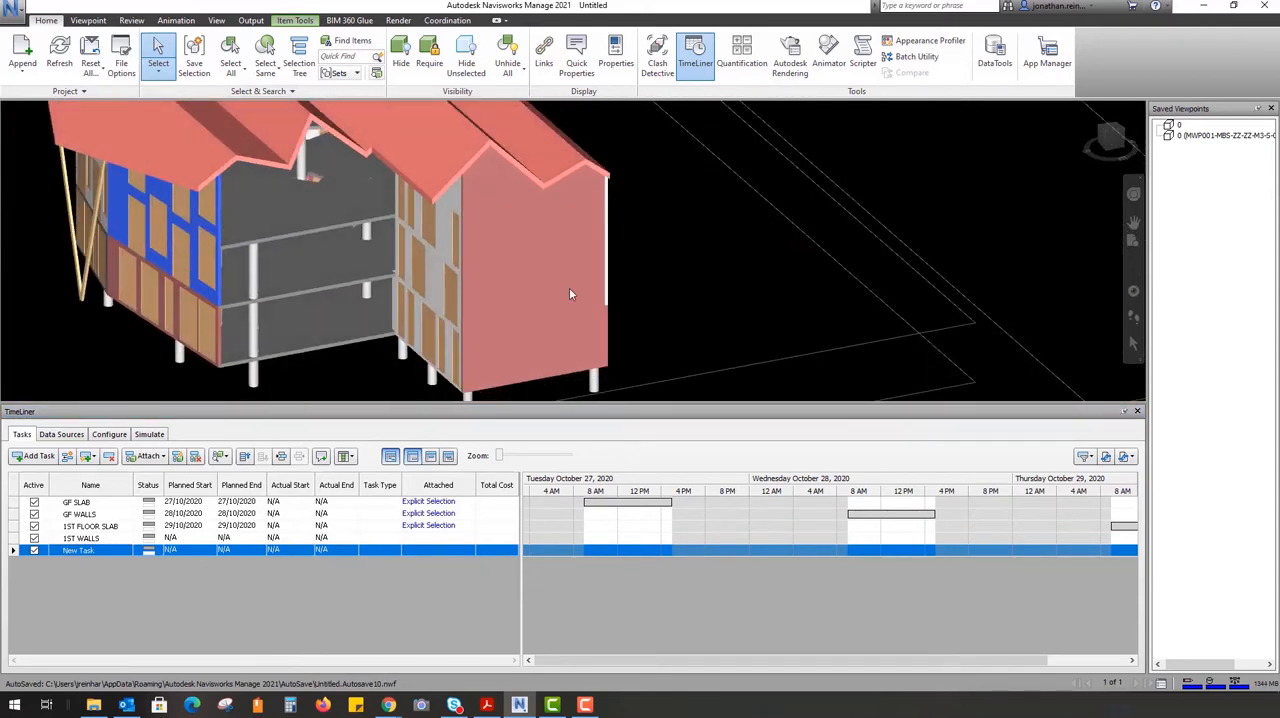
{"action": "left_click", "coordinate": [518, 244]}
{"action": "middle_click_drag", "start_coordinate": [530, 262], "coordinate": [436, 274], "text": "shift"}
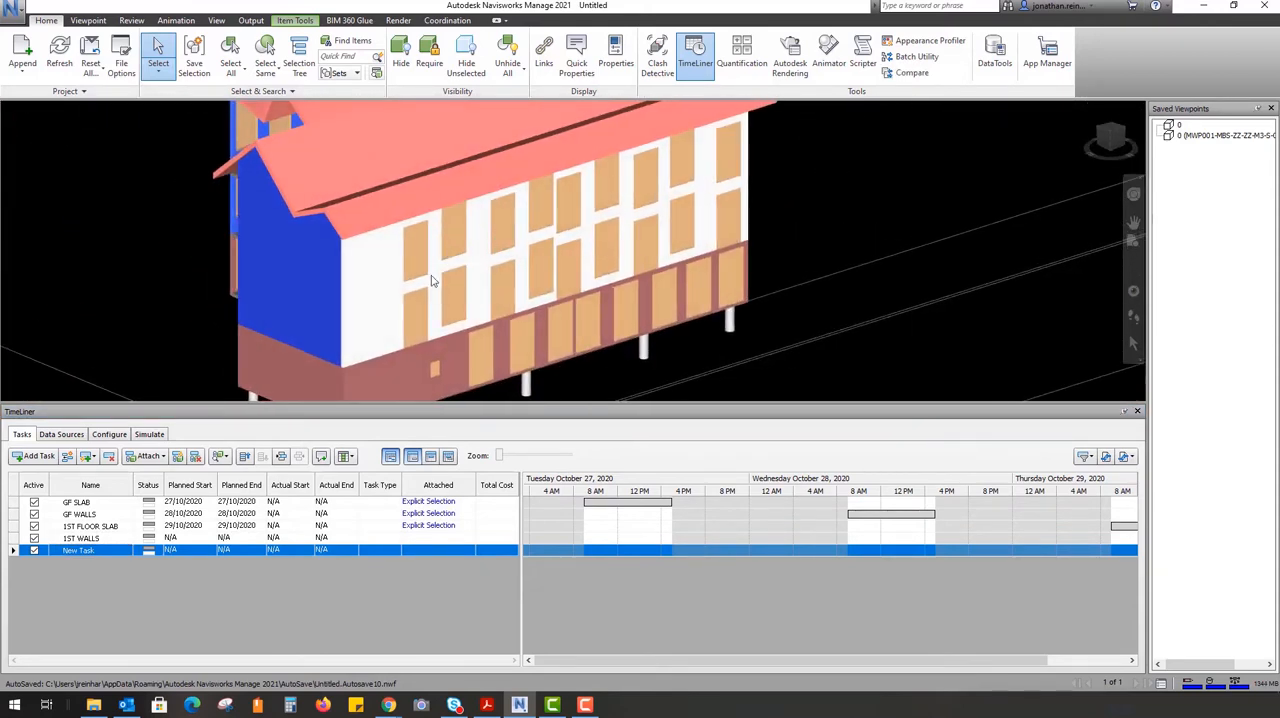
{"action": "left_click", "coordinate": [366, 311], "text": "ctrl"}
{"action": "middle_click_drag", "start_coordinate": [735, 225], "coordinate": [496, 241], "text": "shift"}
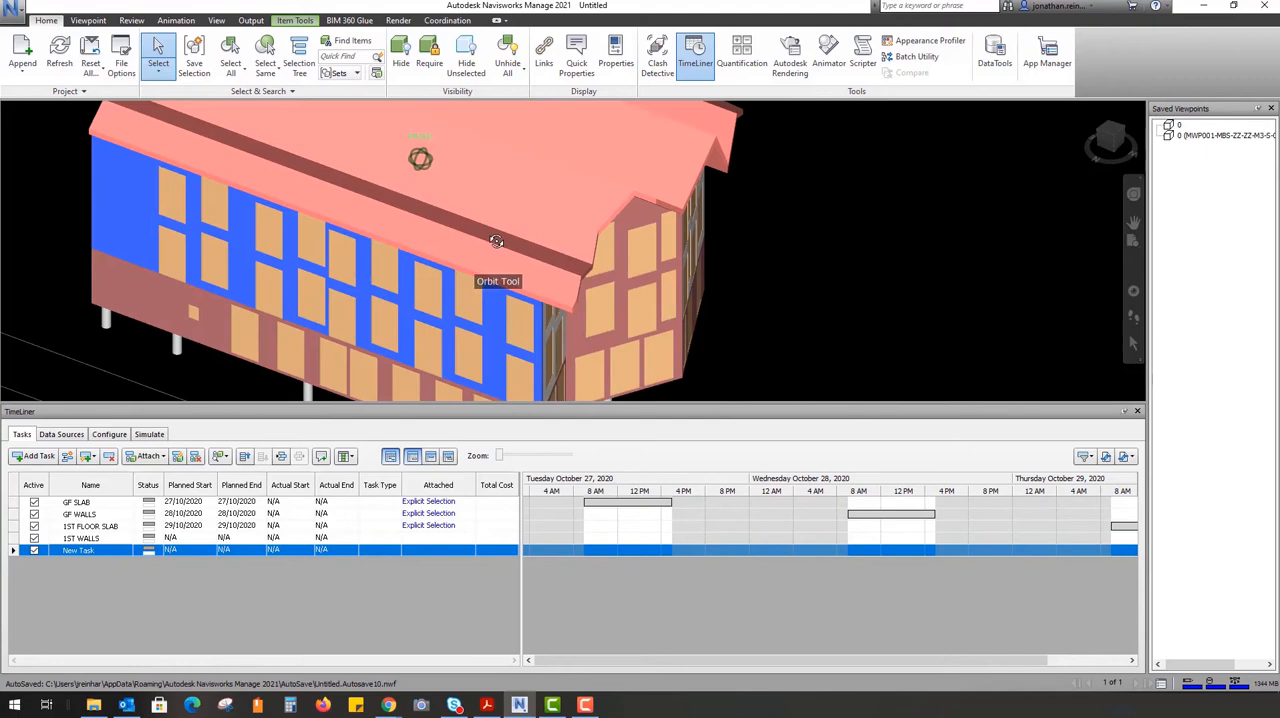
{"action": "left_click", "coordinate": [577, 330], "text": "ctrl"}
{"action": "middle_click_drag", "start_coordinate": [781, 344], "coordinate": [516, 262], "text": "shift"}
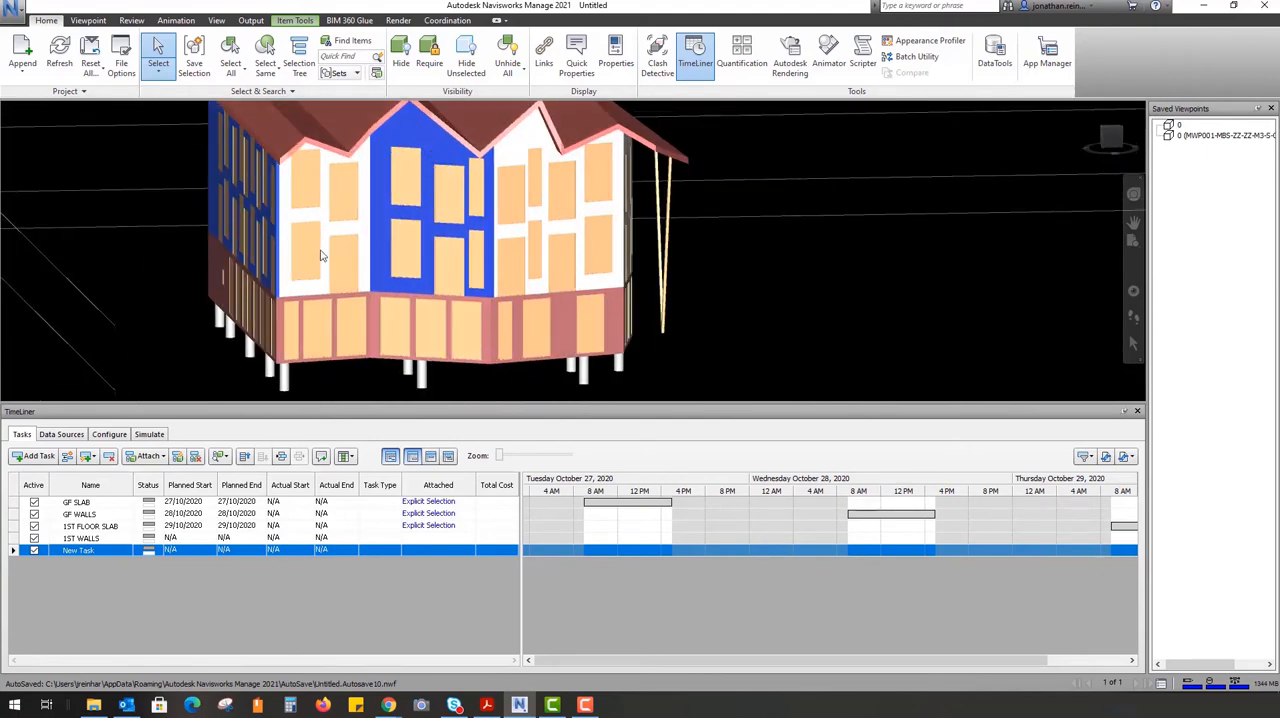
{"action": "scroll", "coordinate": [320, 251], "scroll_direction": "up", "scroll_amount": 3}
{"action": "middle_click_drag", "start_coordinate": [272, 212], "coordinate": [586, 285], "text": "shift"}
{"action": "left_click", "coordinate": [461, 255], "text": "ctrl"}
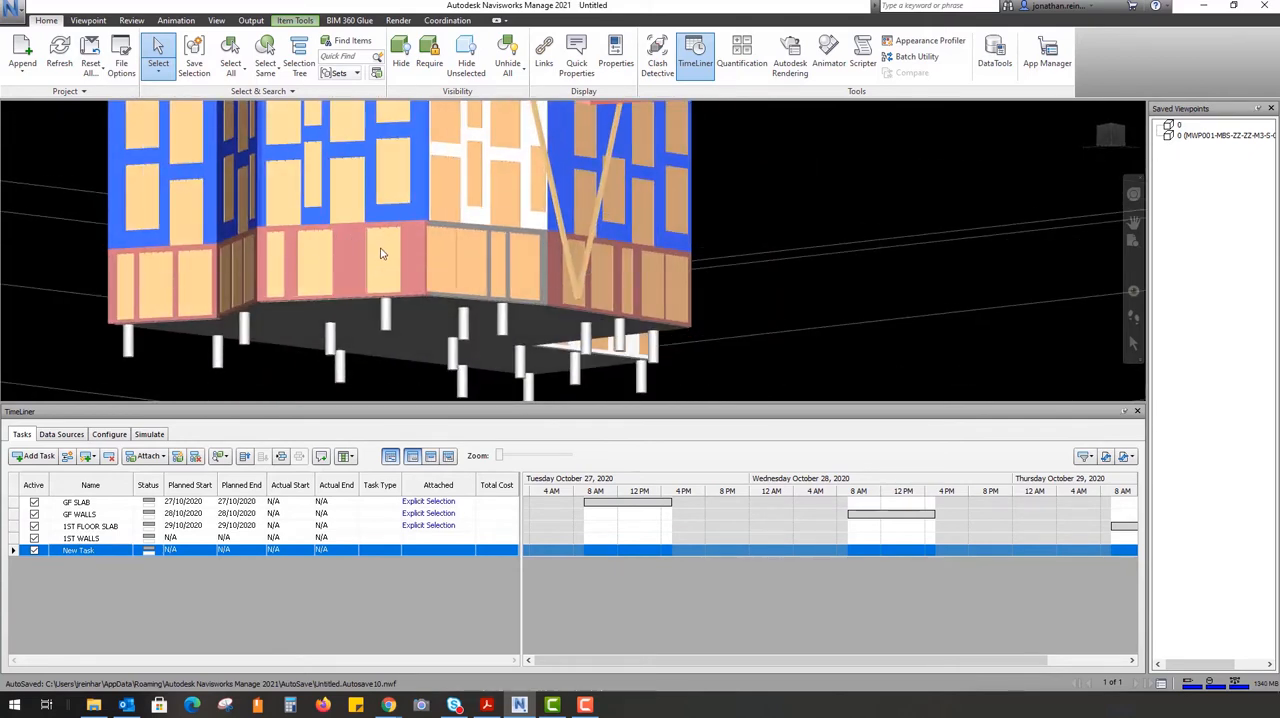
{"action": "middle_click_drag", "start_coordinate": [380, 253], "coordinate": [272, 388], "text": "shift"}
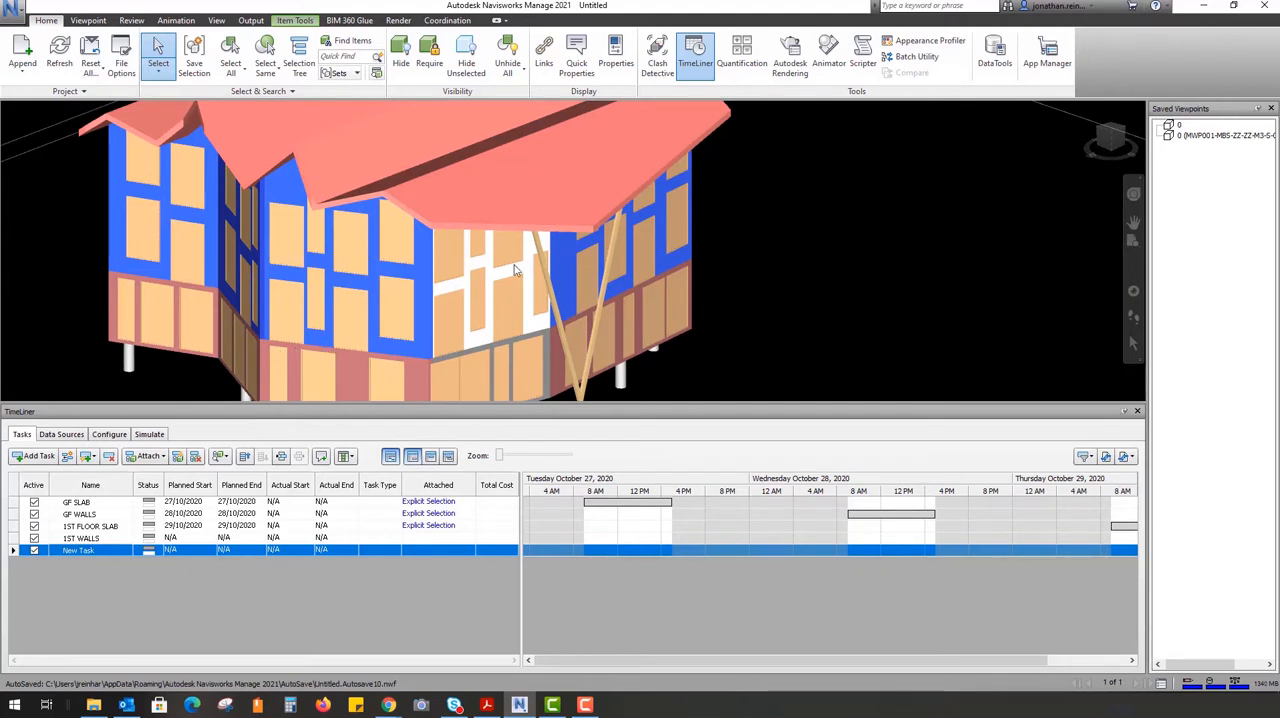
{"action": "middle_click_drag", "start_coordinate": [476, 343], "coordinate": [869, 244], "text": "shift"}
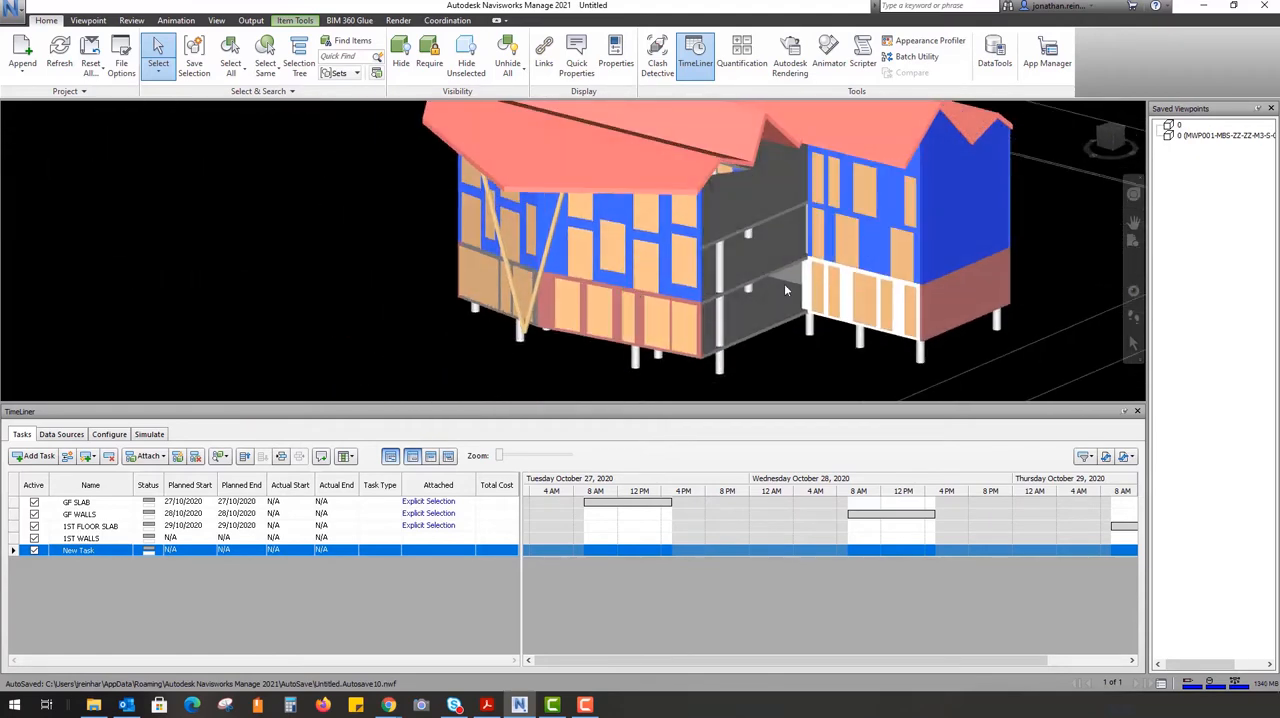
{"action": "middle_click_drag", "start_coordinate": [492, 214], "coordinate": [570, 295], "text": "shift"}
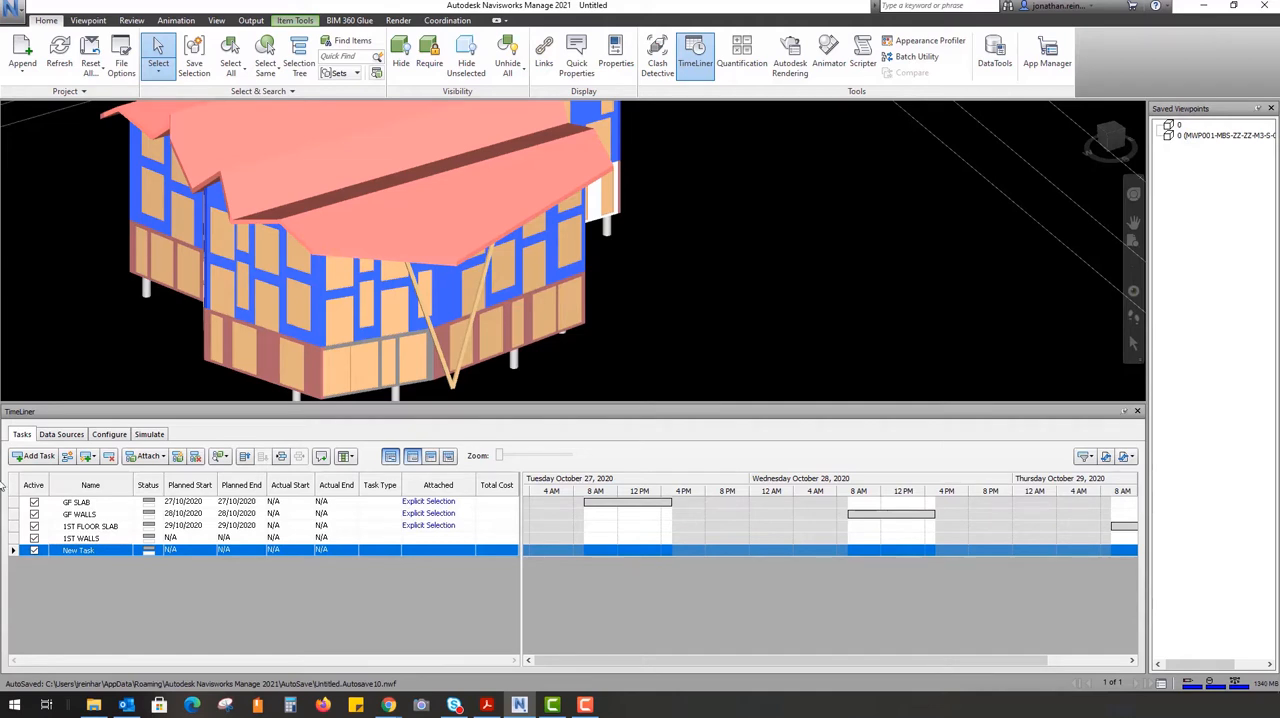
{"action": "right_click", "coordinate": [112, 540]}
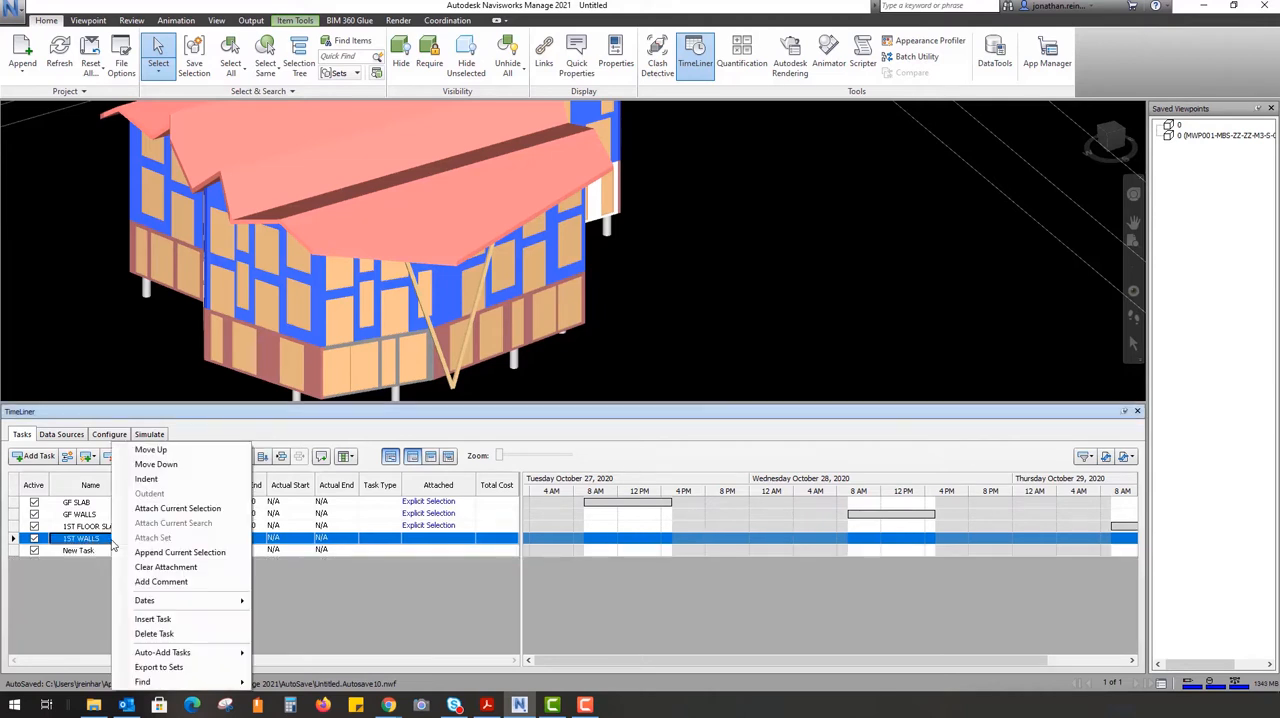
{"action": "left_click", "coordinate": [174, 508]}
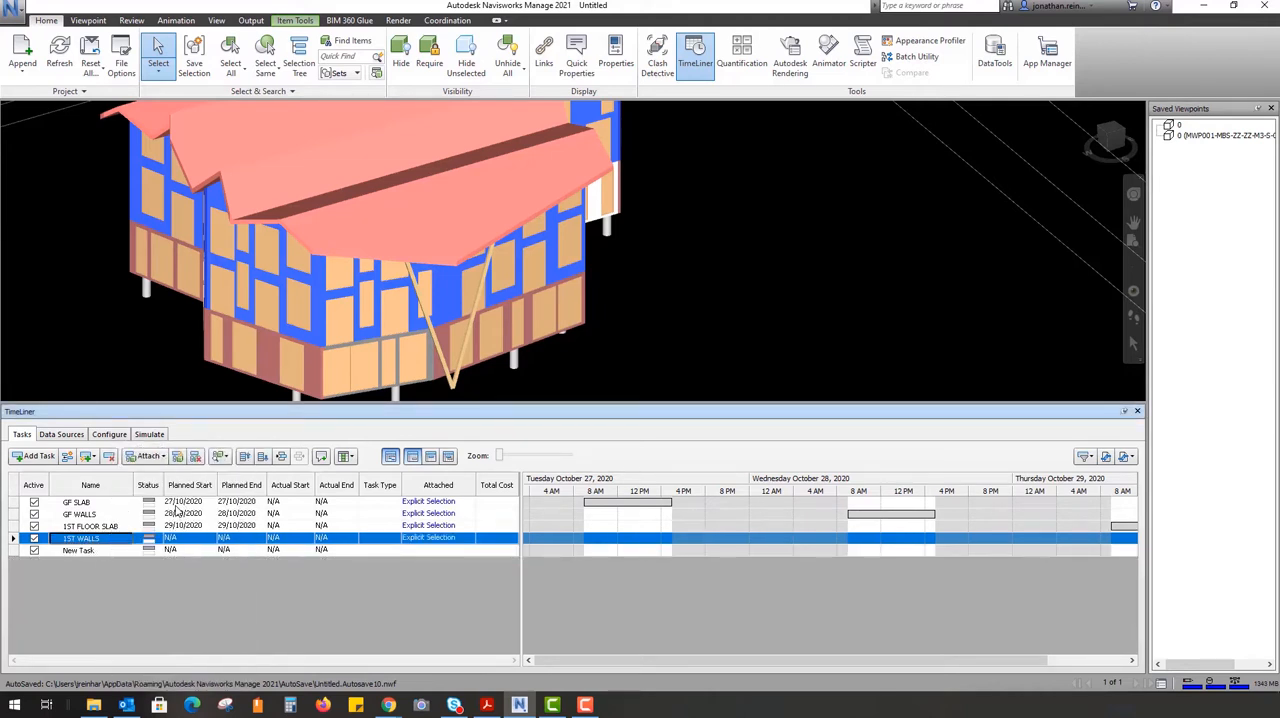
Check the simulation settings, play and stop the construction simulation twice, and inspect the GF SLAB task in the simulation
{"action": "left_click", "coordinate": [150, 436]}
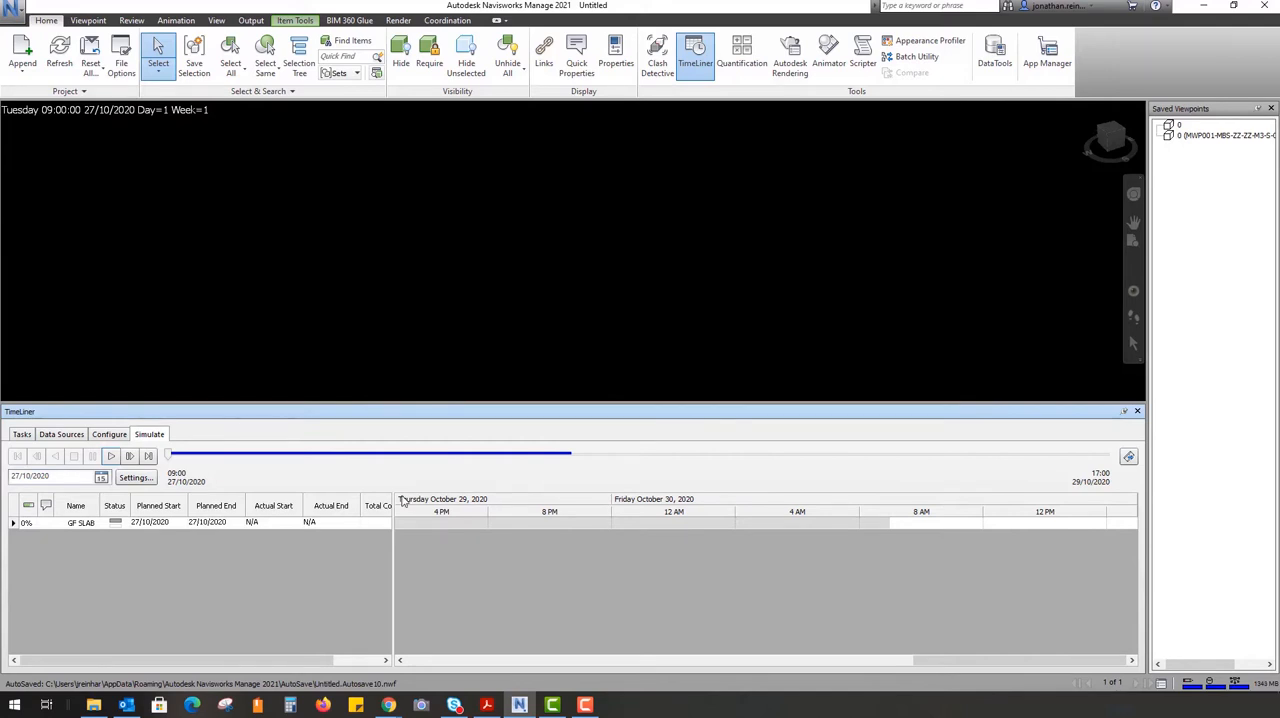
{"action": "left_click", "coordinate": [140, 477]}
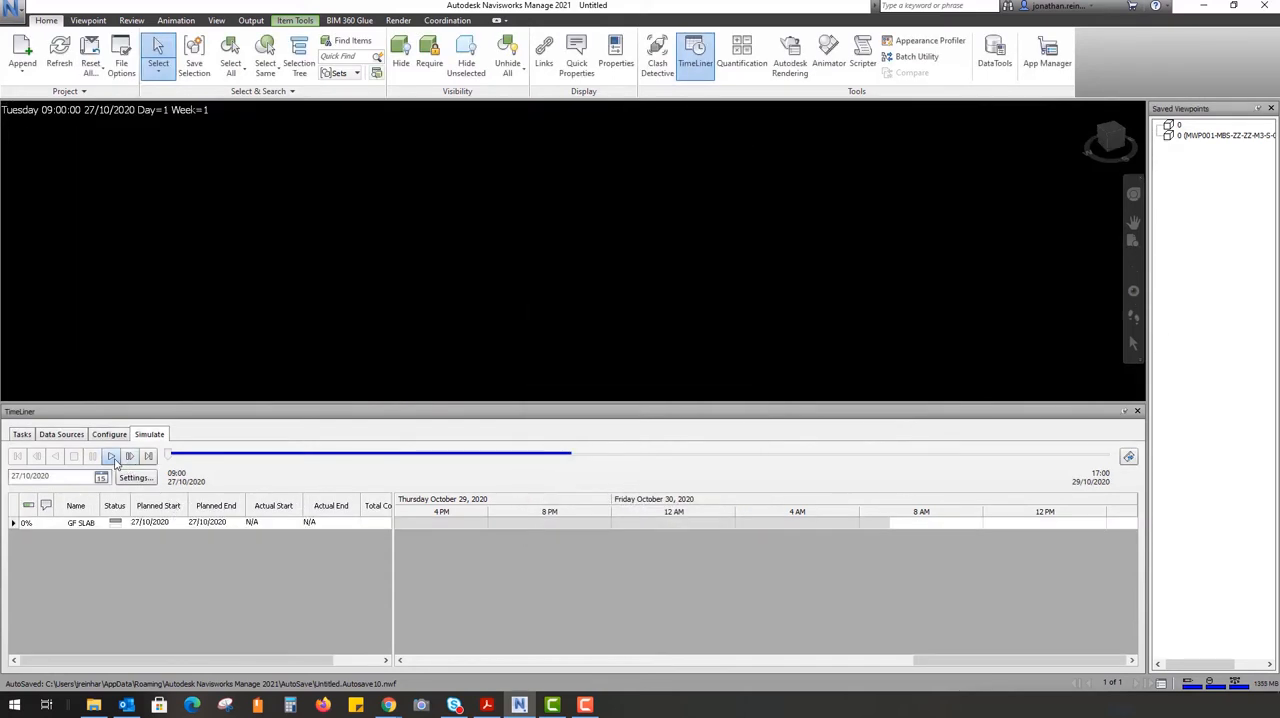
{"action": "left_click", "coordinate": [112, 457]}
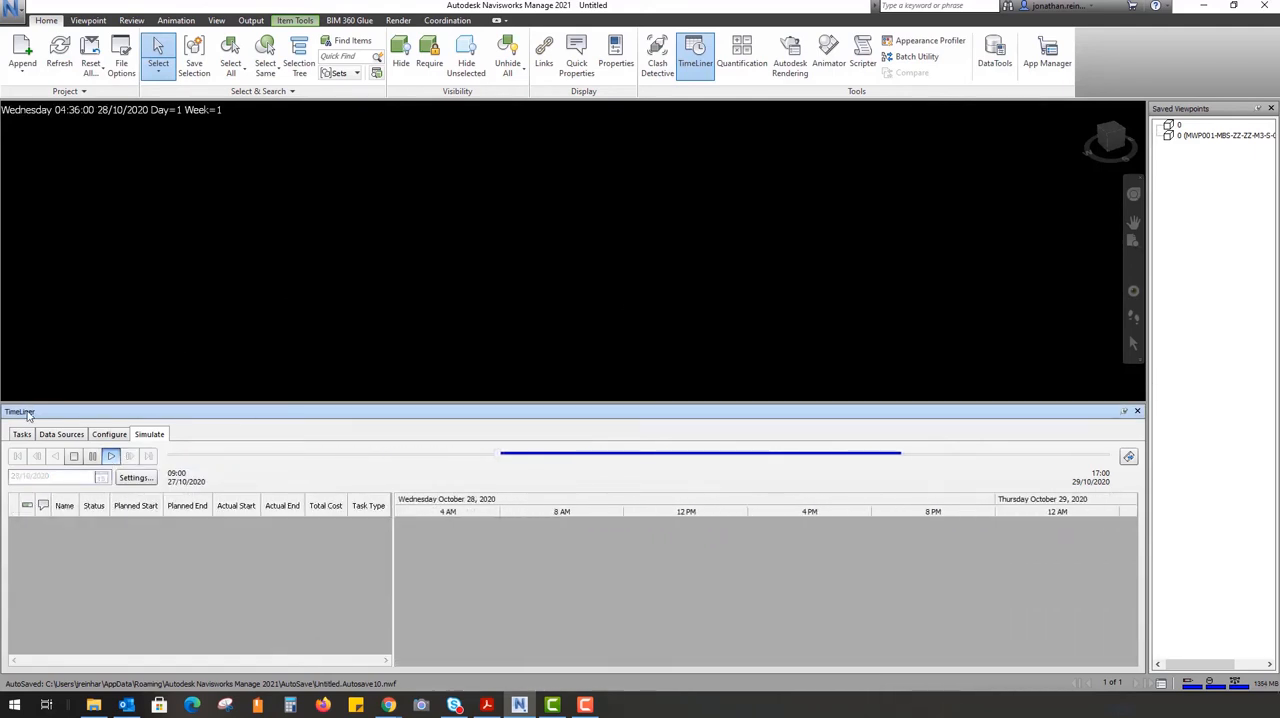
{"action": "left_click", "coordinate": [73, 457]}
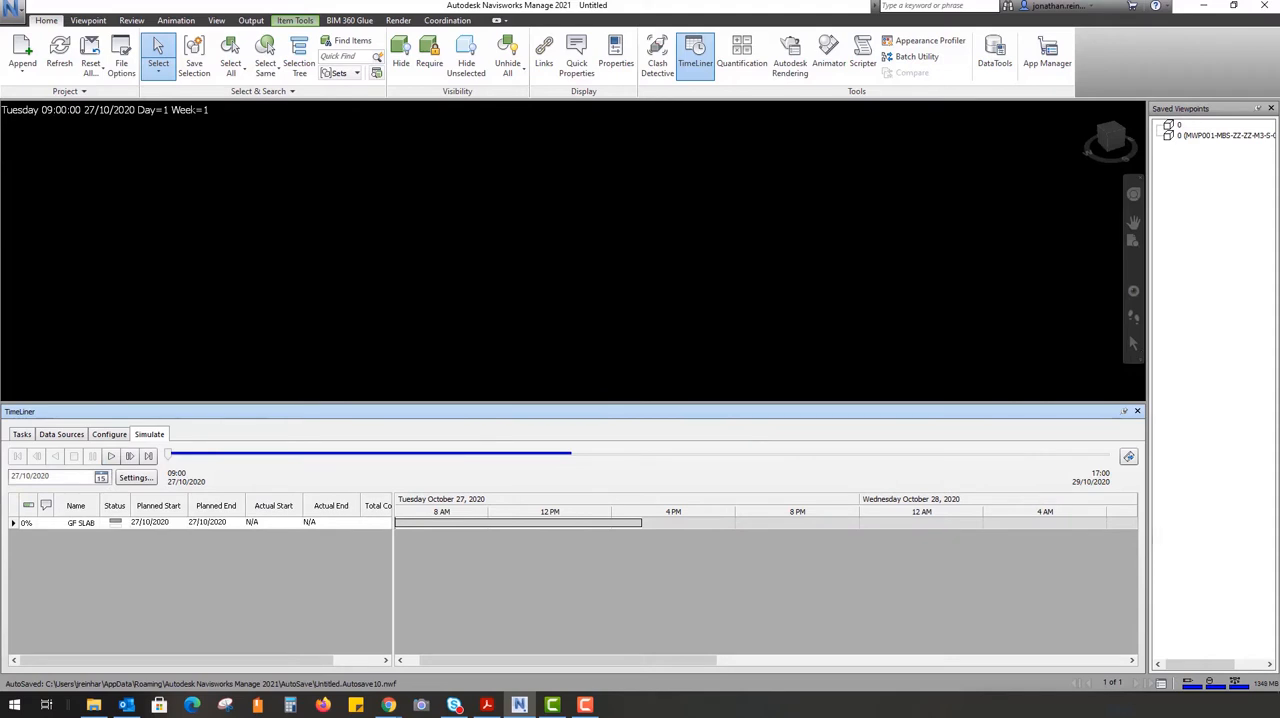
{"action": "left_click", "coordinate": [111, 456]}
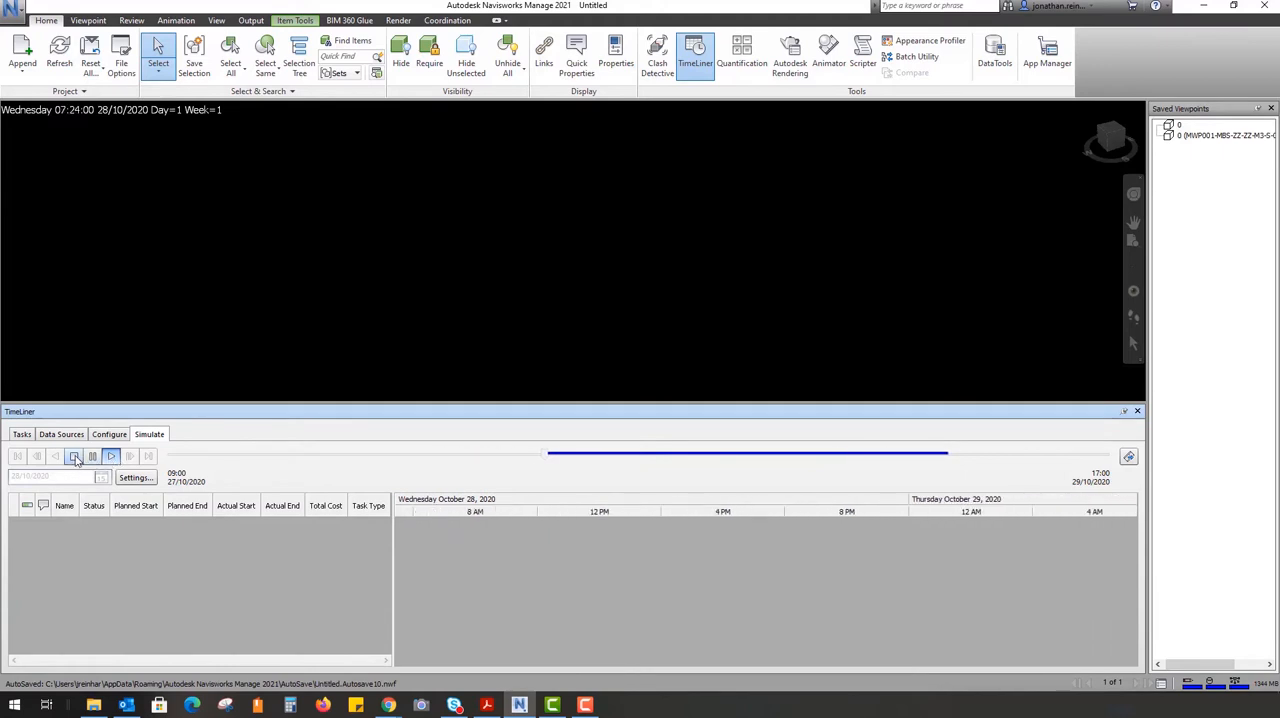
{"action": "left_click", "coordinate": [75, 457]}
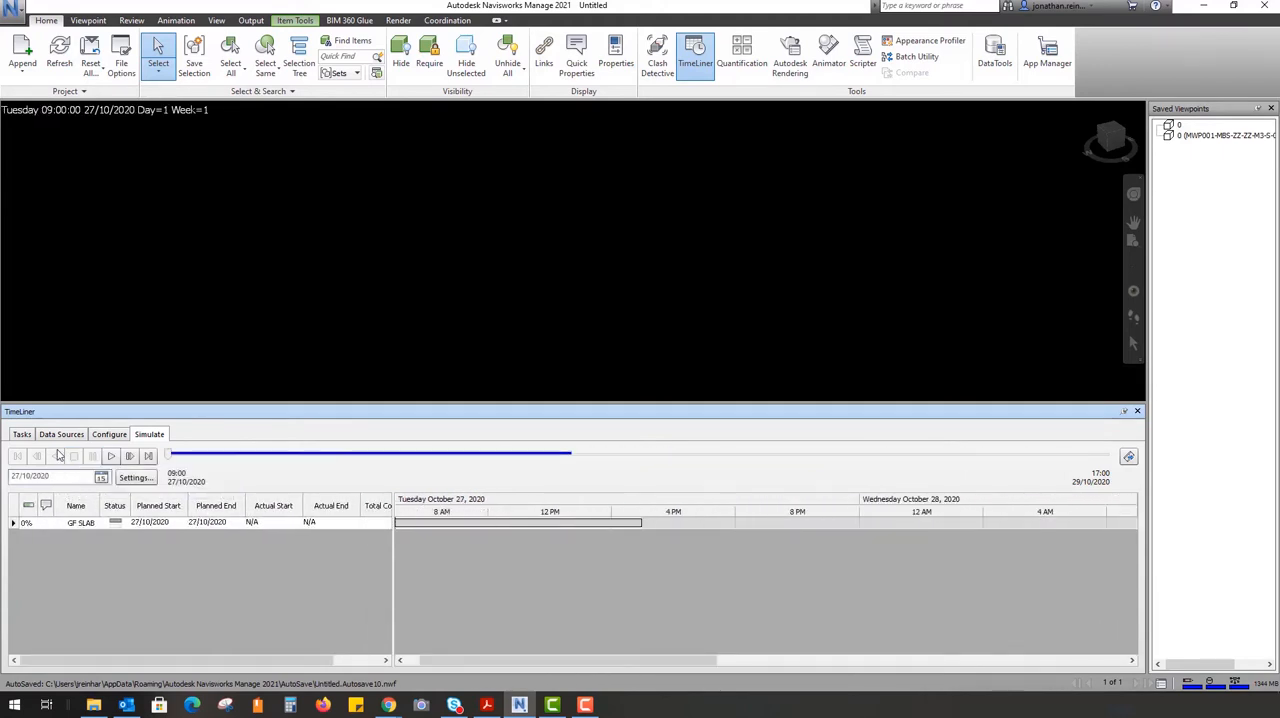
{"action": "left_click", "coordinate": [90, 524]}
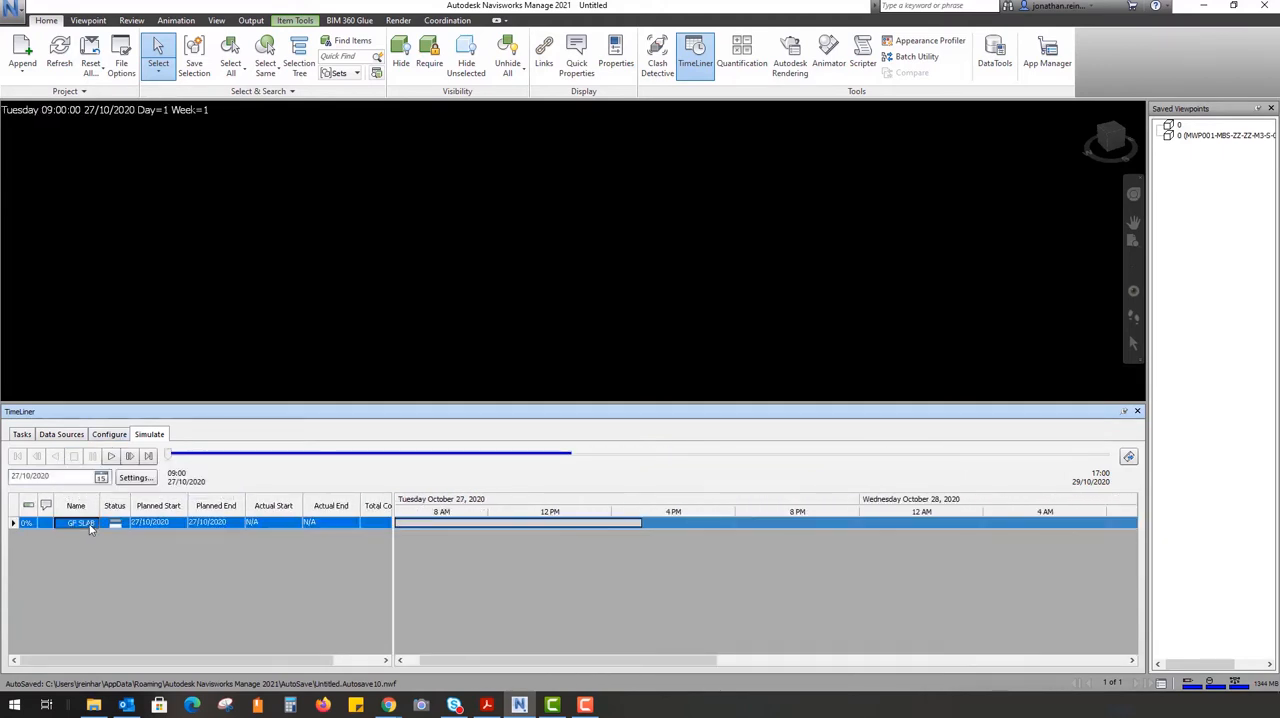
{"action": "left_click", "coordinate": [90, 524]}
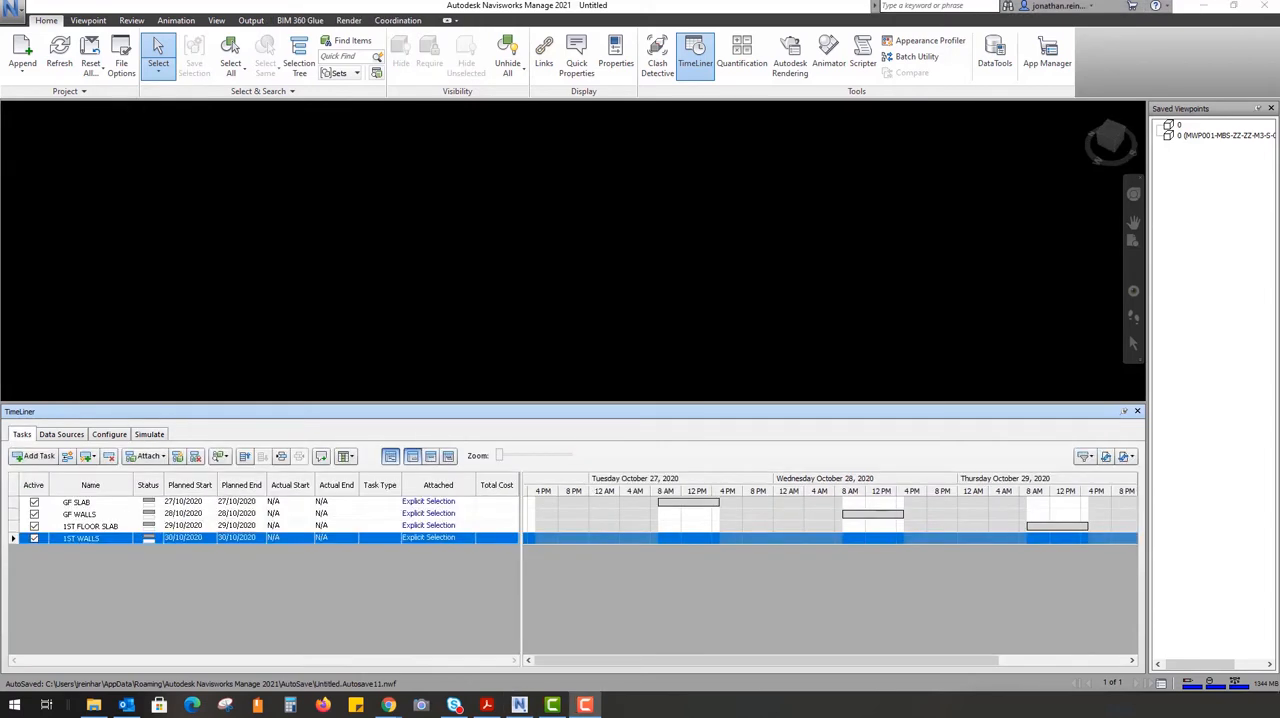
Set the task type of GF SLAB to Construct
{"action": "left_click", "coordinate": [397, 502]}
{"action": "left_click", "coordinate": [397, 502]}
{"action": "left_click", "coordinate": [396, 502]}
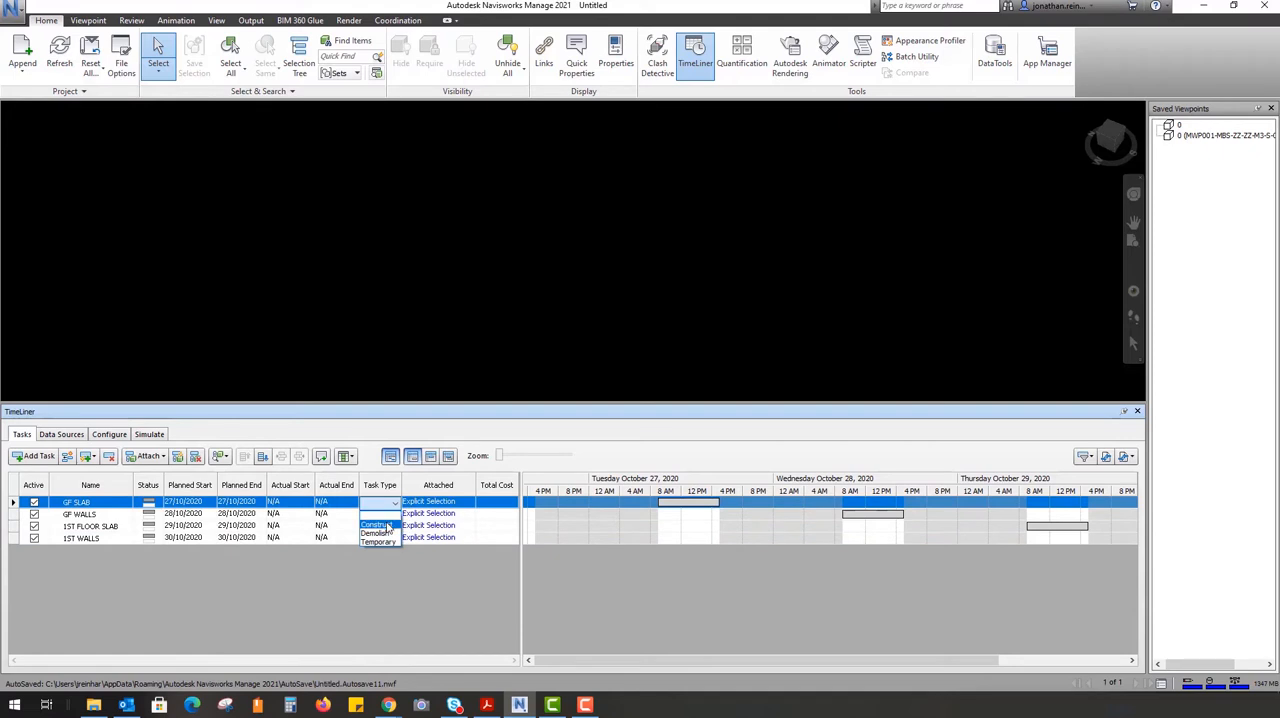
{"action": "left_click", "coordinate": [388, 527]}
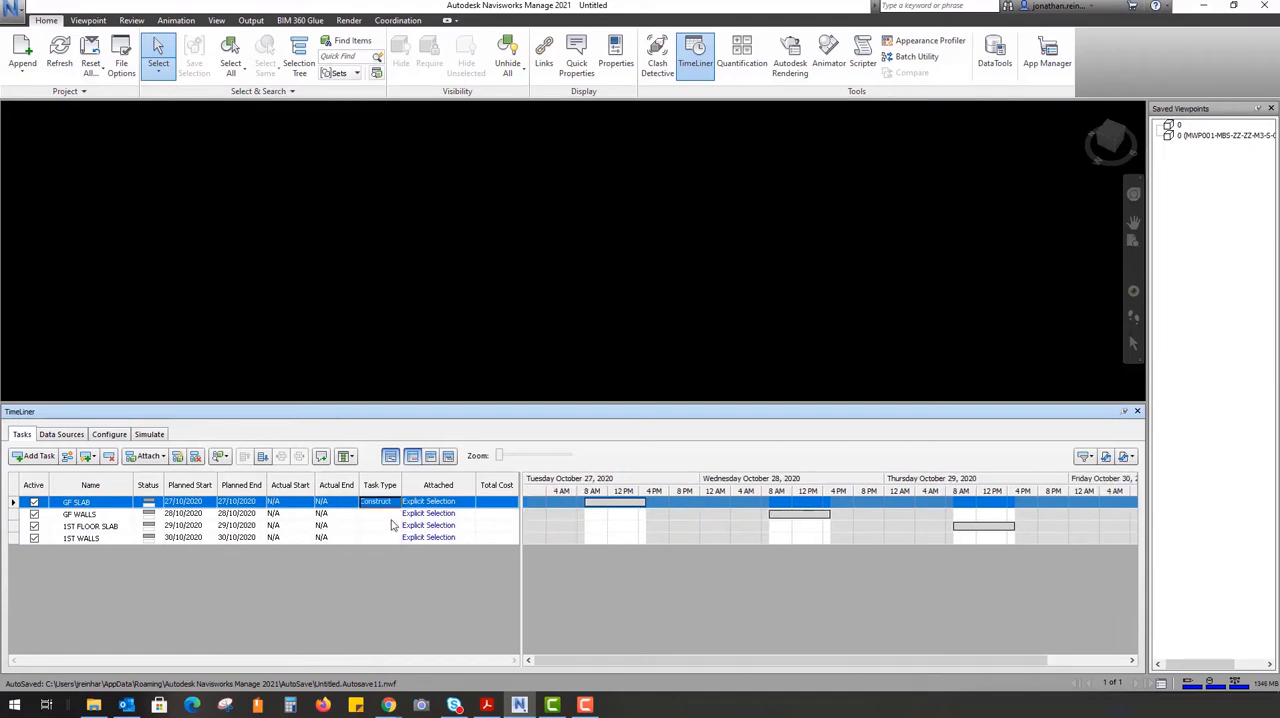
Set the task type of GF WALLS, 1ST FLOOR SLAB and 1ST WALLS to Construct
{"action": "left_click", "coordinate": [395, 514]}
{"action": "left_click", "coordinate": [395, 514]}
{"action": "left_click", "coordinate": [396, 514]}
{"action": "left_click", "coordinate": [380, 538]}
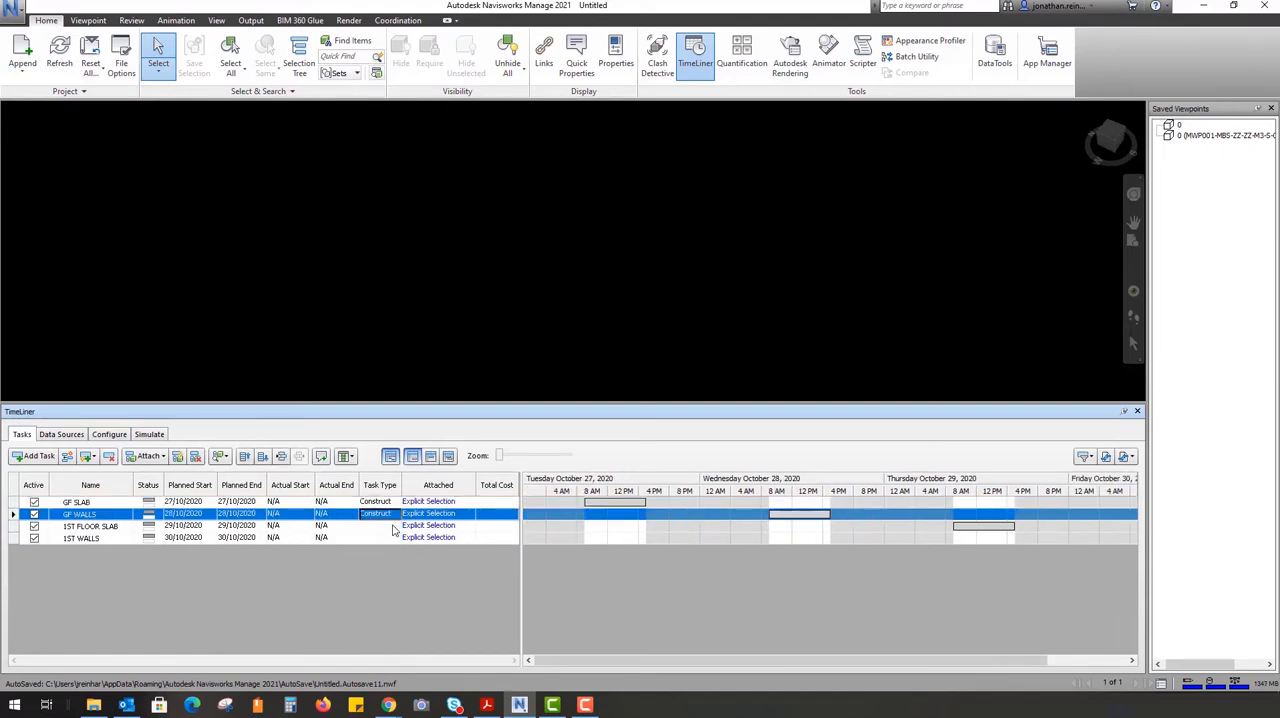
{"action": "left_click", "coordinate": [395, 526]}
{"action": "left_click", "coordinate": [395, 526]}
{"action": "left_click", "coordinate": [396, 526]}
{"action": "left_click", "coordinate": [376, 549]}
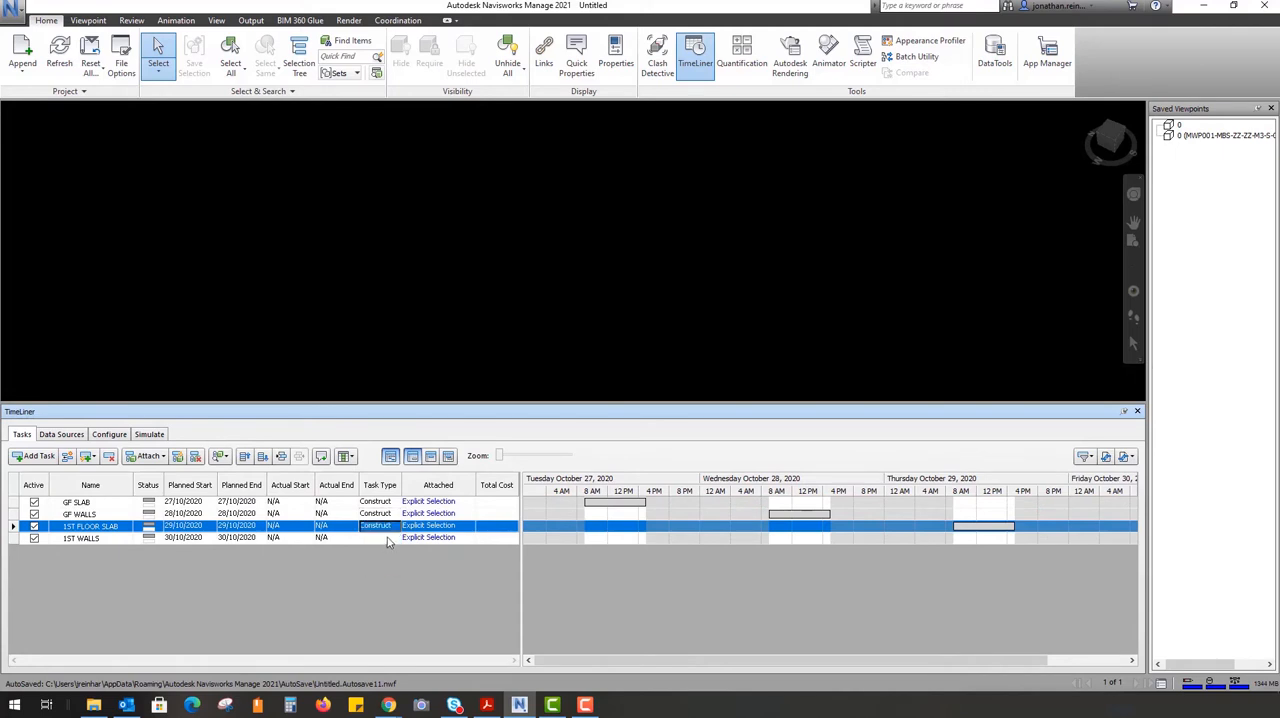
{"action": "left_click", "coordinate": [395, 538]}
{"action": "left_click", "coordinate": [395, 538]}
{"action": "left_click", "coordinate": [396, 538]}
{"action": "left_click", "coordinate": [386, 561]}
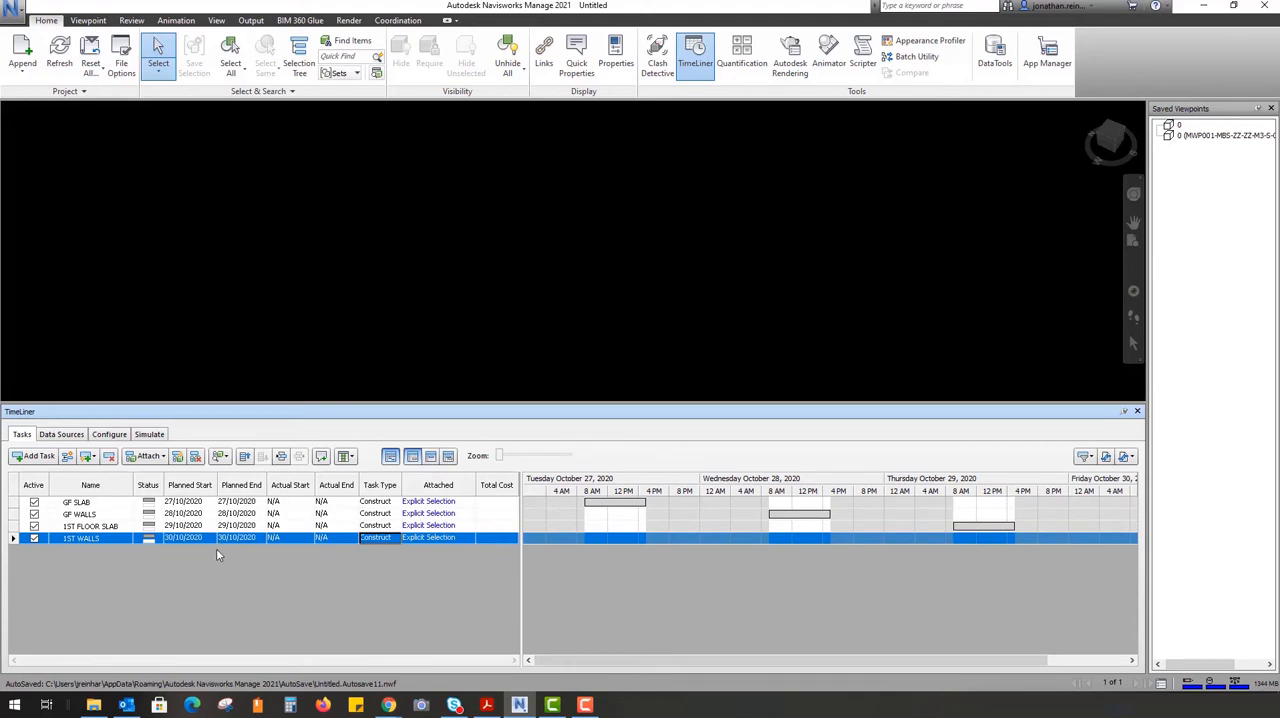
Try a simulation playback duration of 20 seconds, restore it to 10 seconds and accept the simulation settings
{"action": "left_click", "coordinate": [149, 434]}
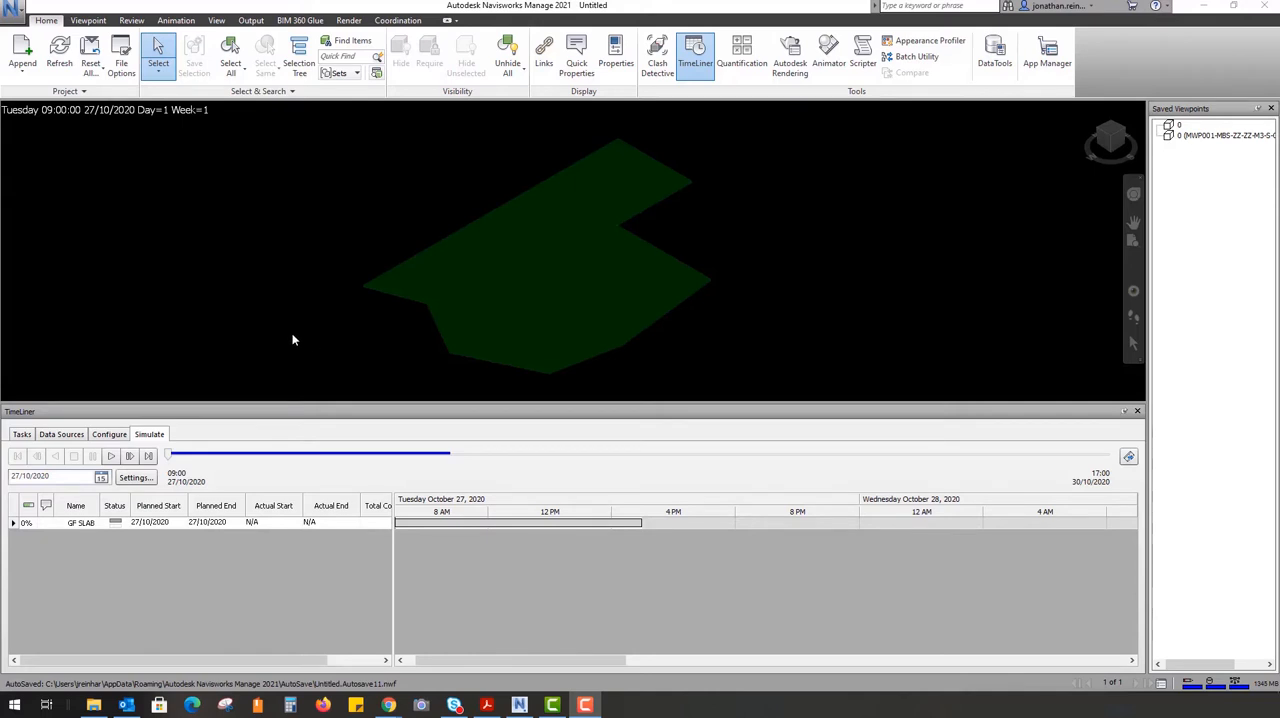
{"action": "left_click", "coordinate": [136, 477]}
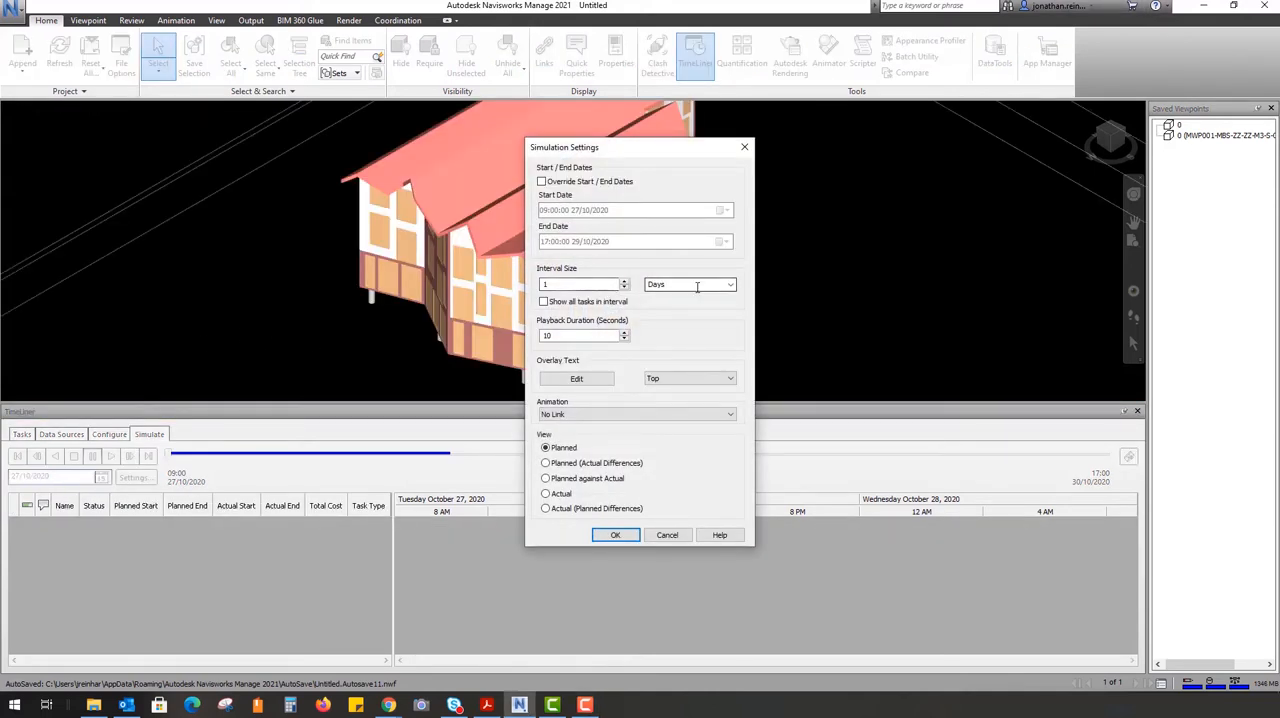
{"action": "left_click_drag", "start_coordinate": [598, 336], "coordinate": [509, 337]}
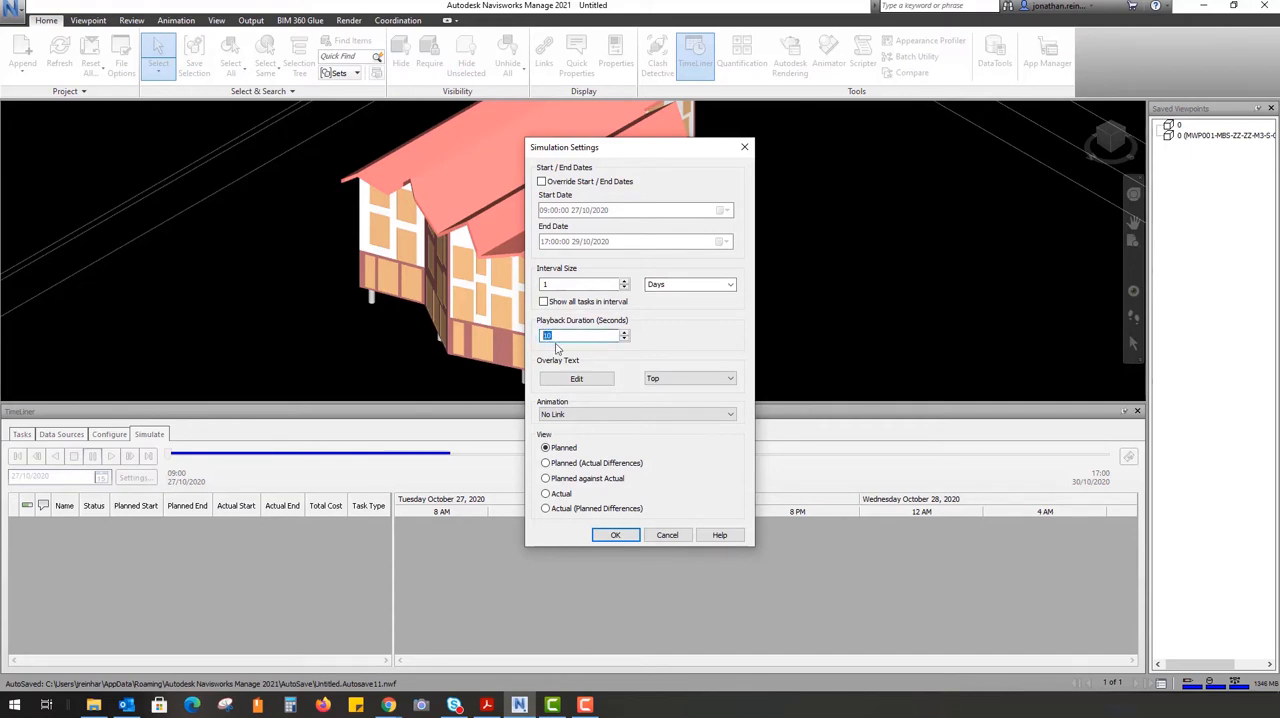
{"action": "type", "text": "20"}
{"action": "left_click_drag", "start_coordinate": [597, 336], "coordinate": [474, 336]}
{"action": "type", "text": "10"}
{"action": "left_click", "coordinate": [615, 535]}
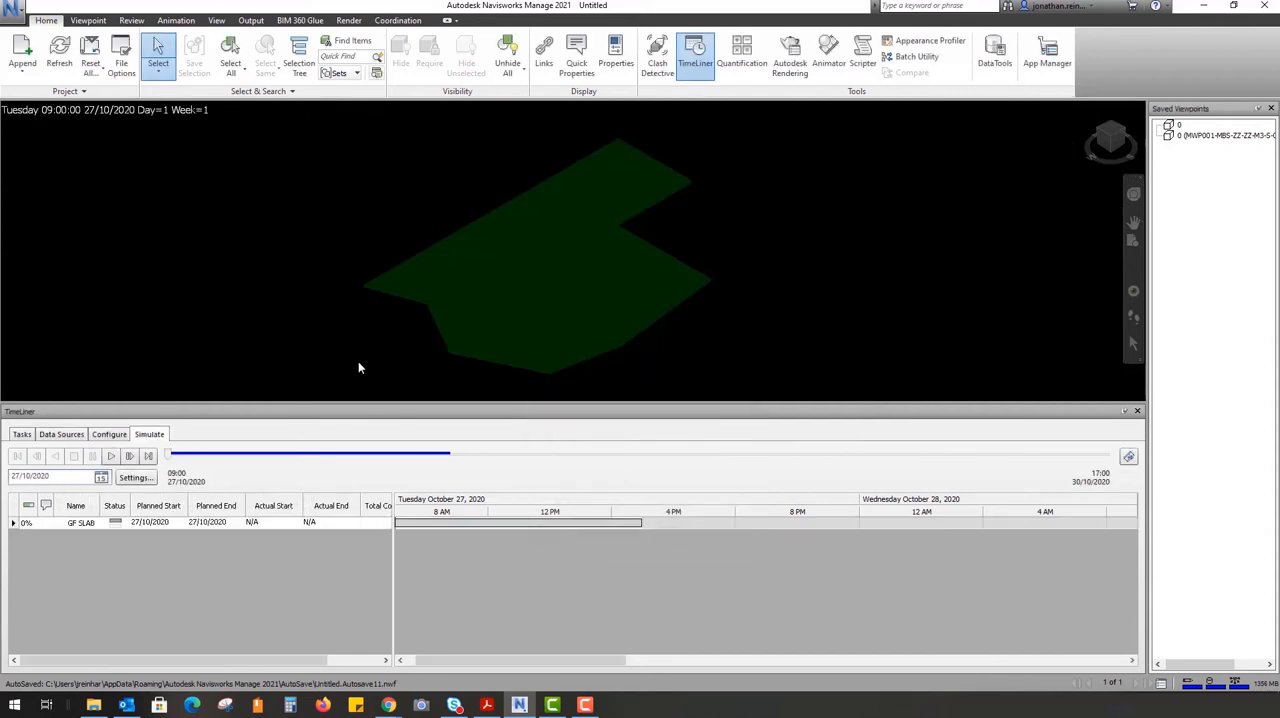
Review the appearance configuration of the task types and the end appearance options offered for Demolish
{"action": "left_click", "coordinate": [109, 435]}
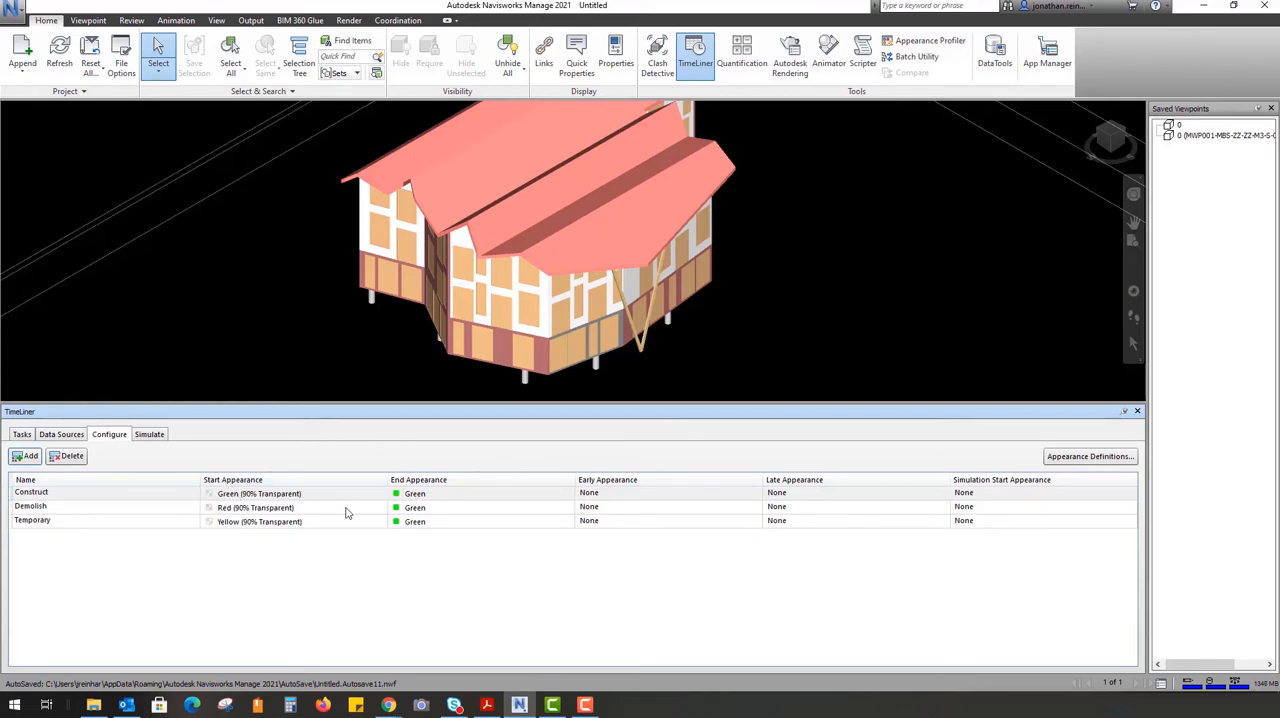
{"action": "left_click", "coordinate": [463, 512]}
{"action": "left_click", "coordinate": [463, 512]}
{"action": "left_click", "coordinate": [463, 512]}
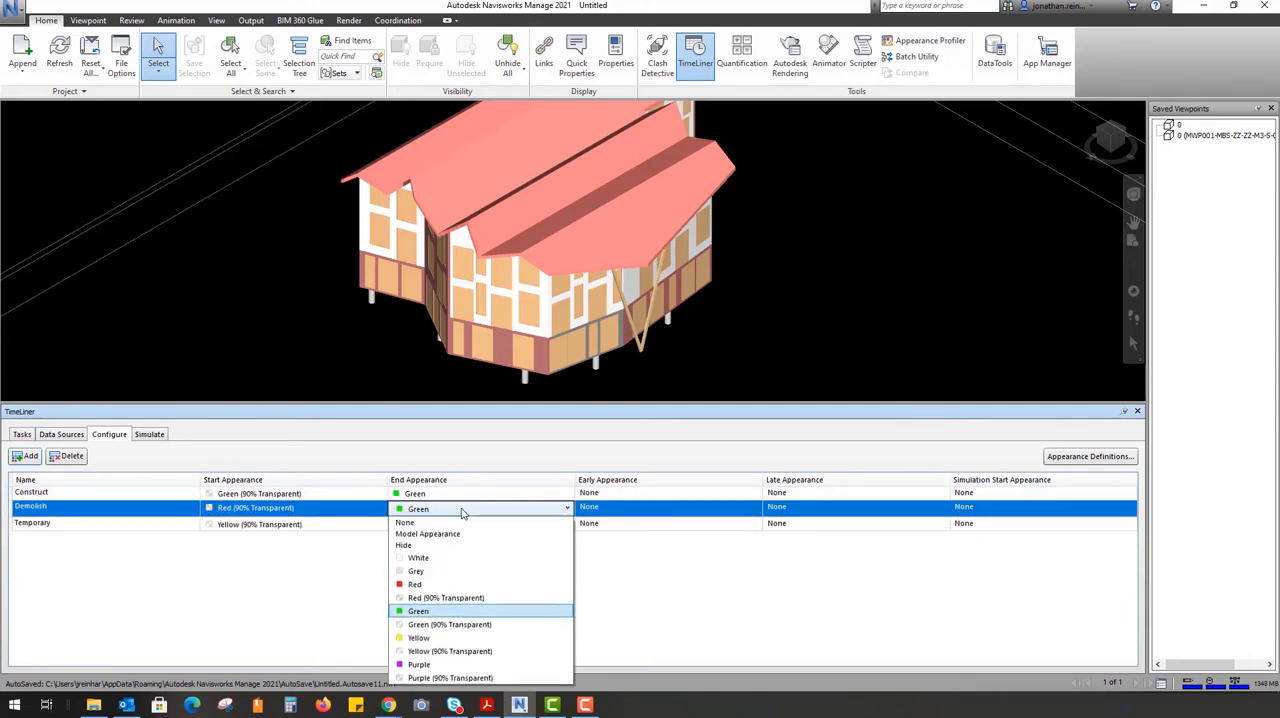
{"action": "left_click", "coordinate": [463, 512]}
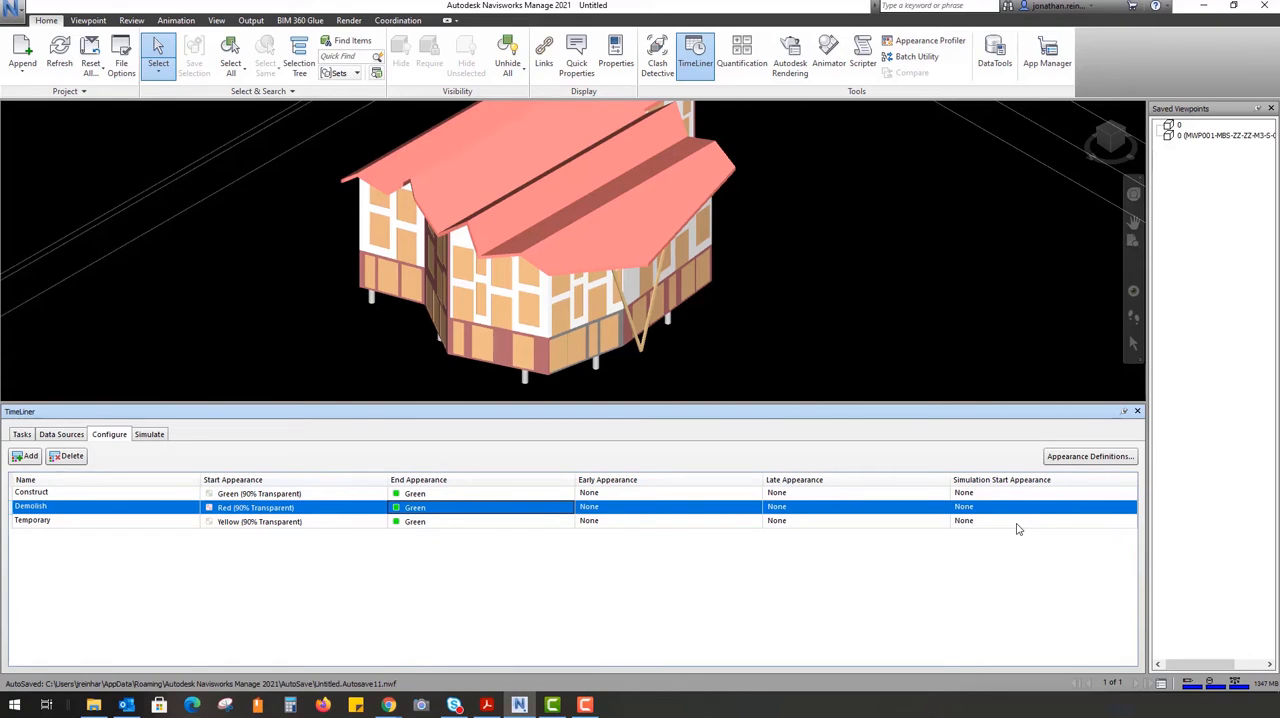
Play the construction simulation of the four tasks through to its end and return to the task list
{"action": "left_click", "coordinate": [148, 435]}
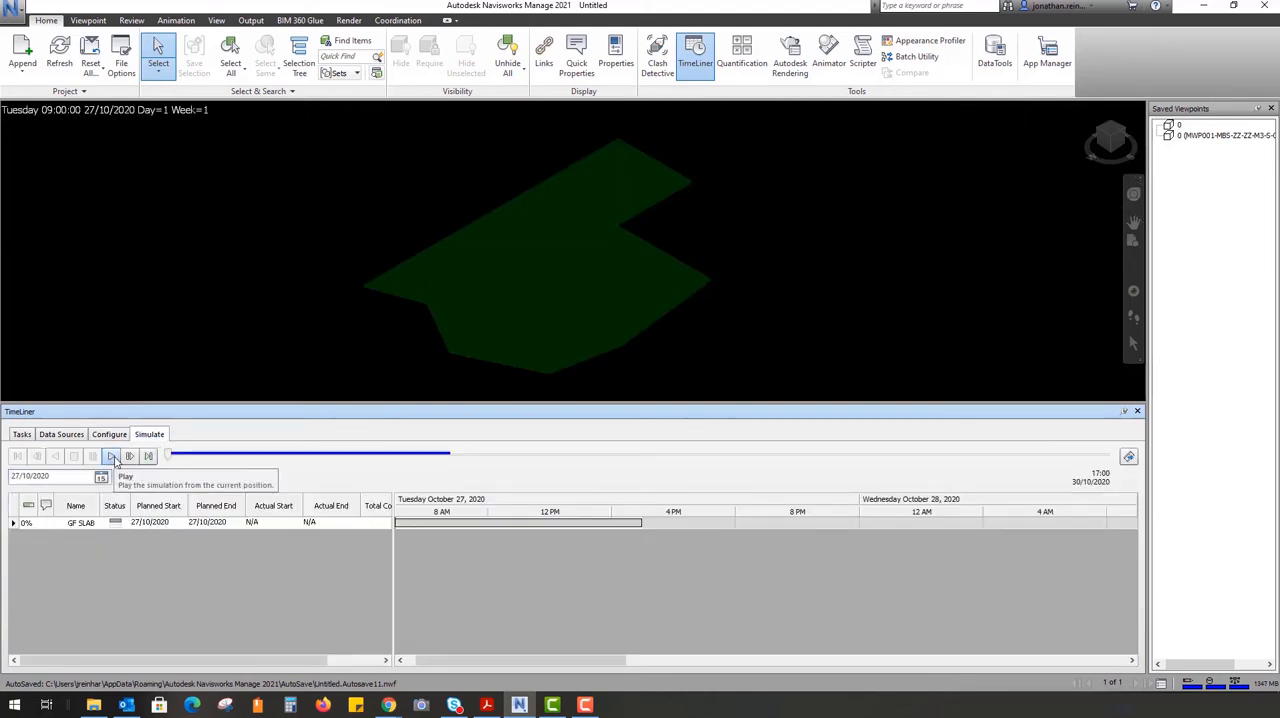
{"action": "left_click", "coordinate": [112, 456]}
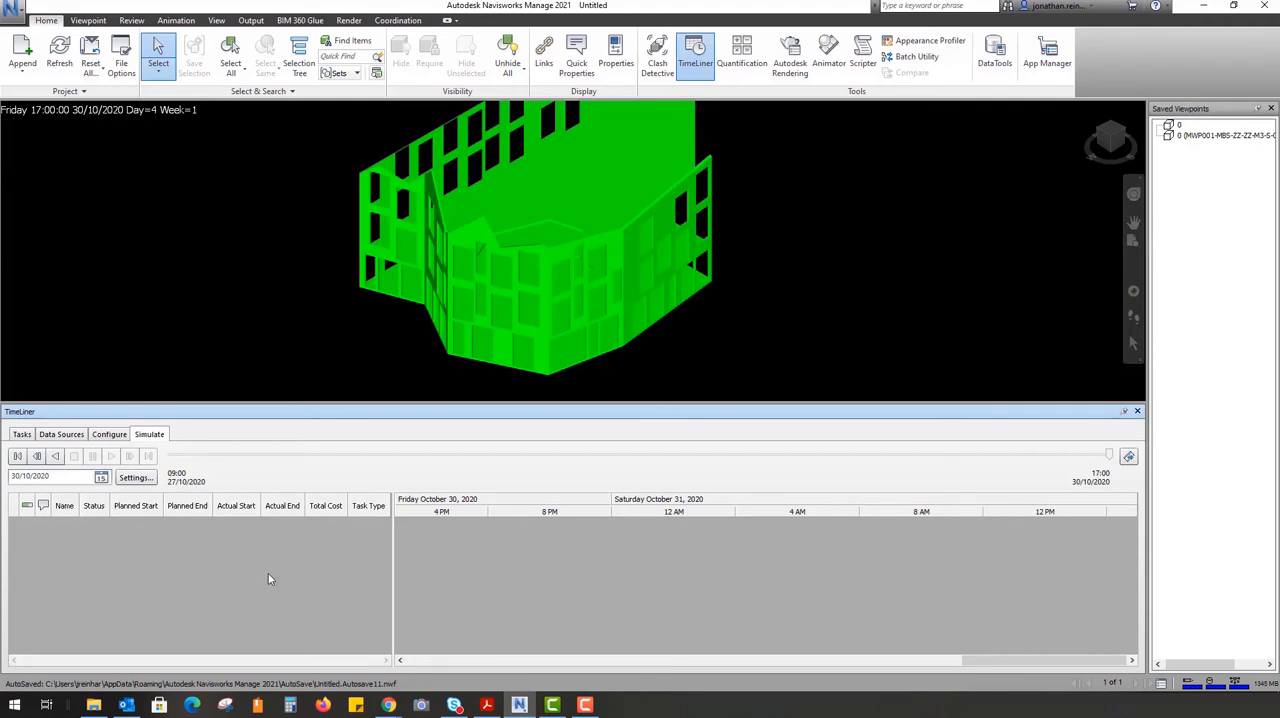
{"action": "left_click", "coordinate": [21, 435]}
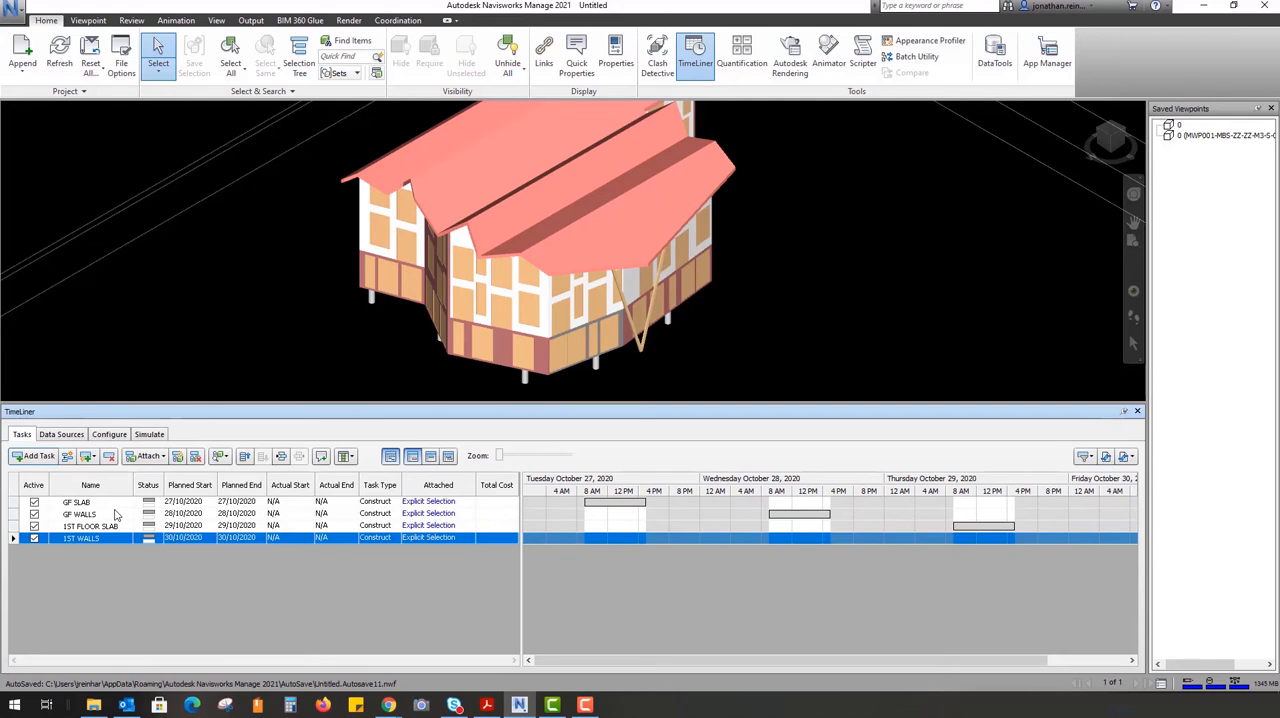
Examine the external schedule formats that can be added as data sources, and glance at the task type configuration
{"action": "left_click", "coordinate": [76, 437]}
{"action": "left_click", "coordinate": [38, 460]}
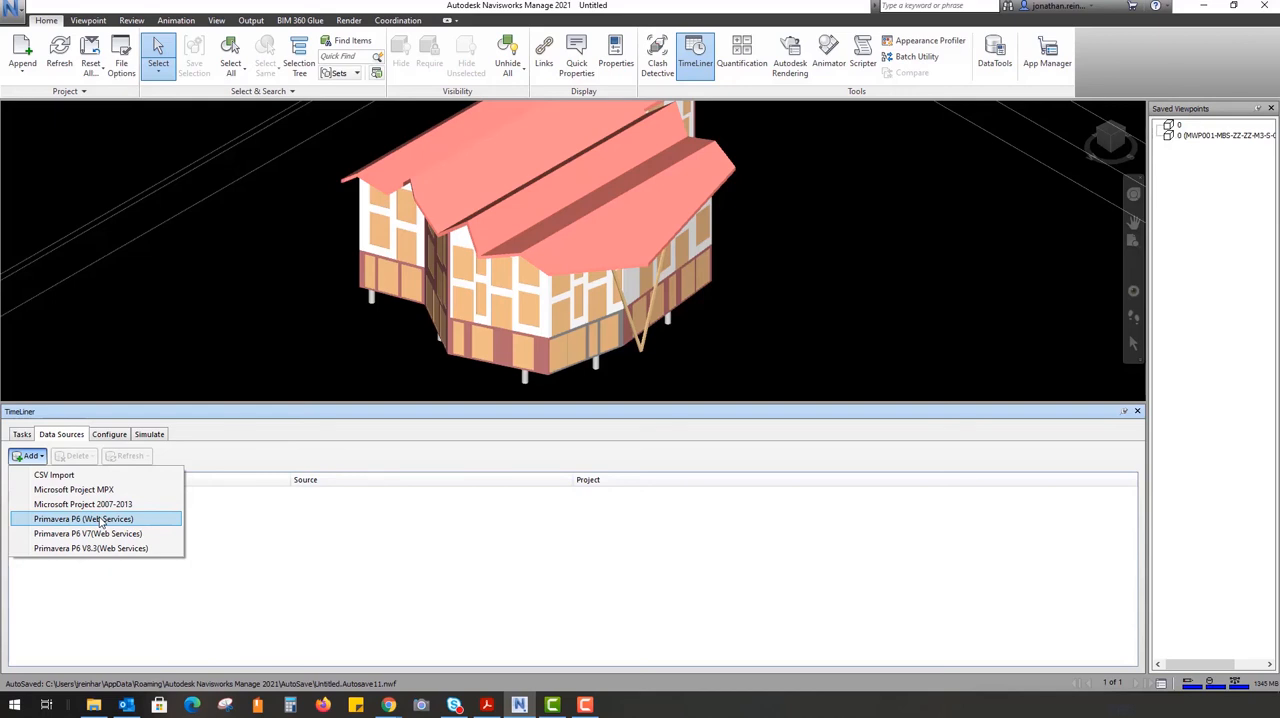
{"action": "left_click", "coordinate": [110, 436]}
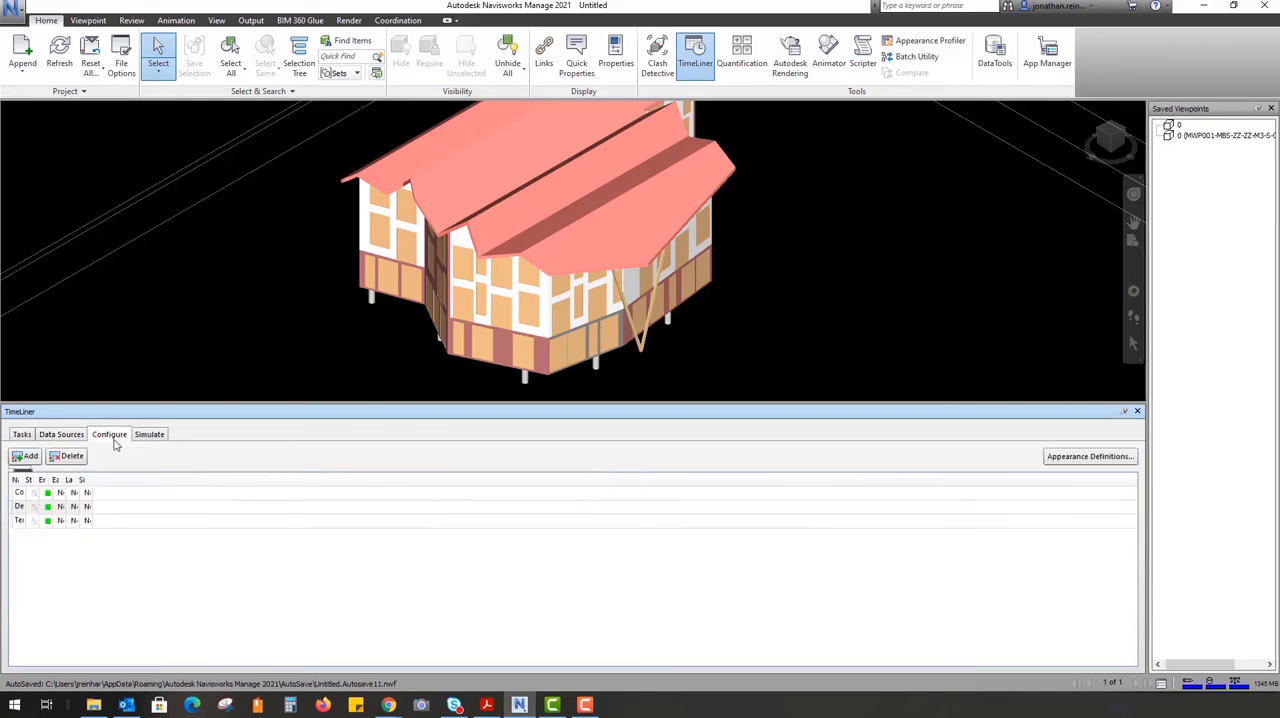
Automatically add tasks for every topmost item and review the generated tasks through to the end of the list
{"action": "left_click", "coordinate": [22, 435]}
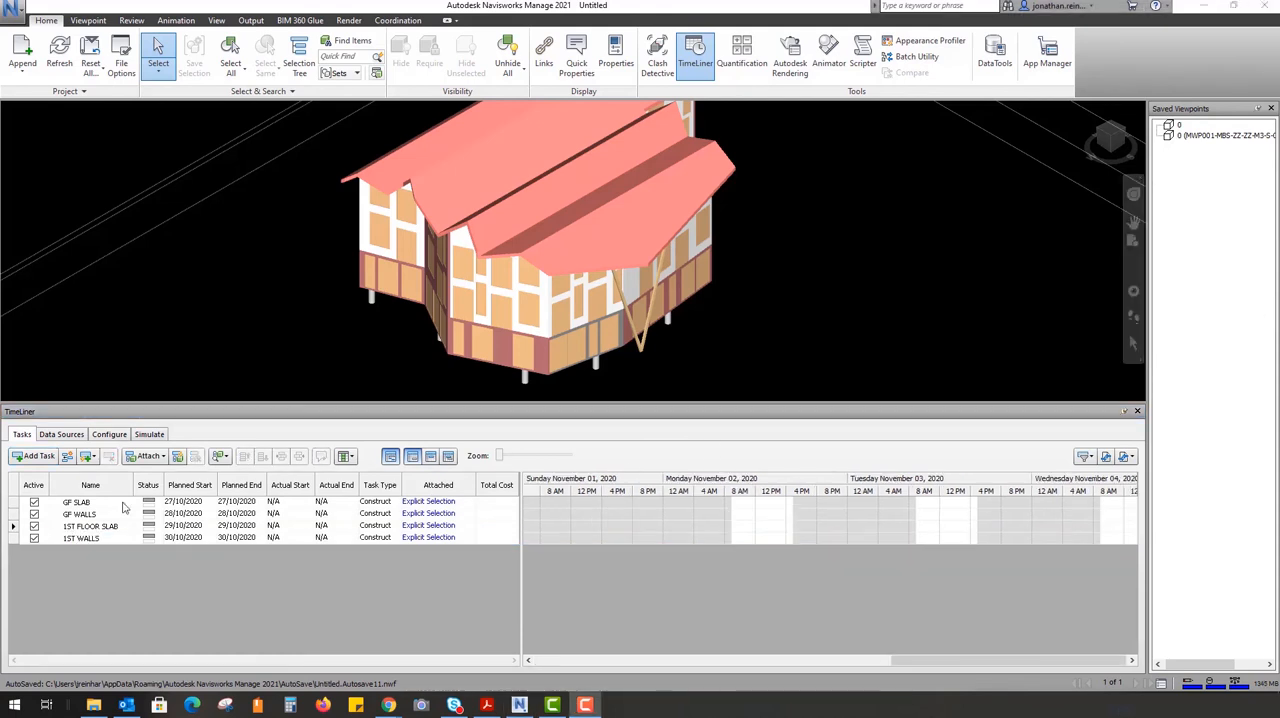
{"action": "left_click", "coordinate": [87, 457]}
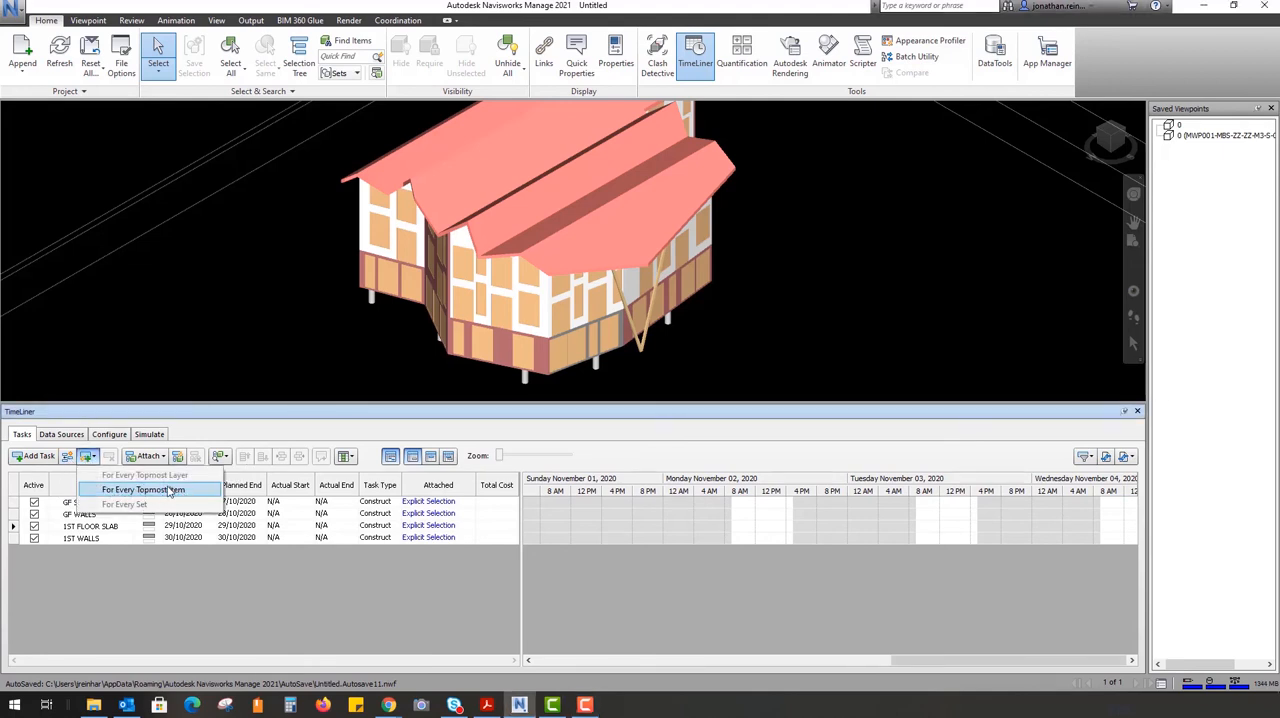
{"action": "left_click", "coordinate": [172, 490]}
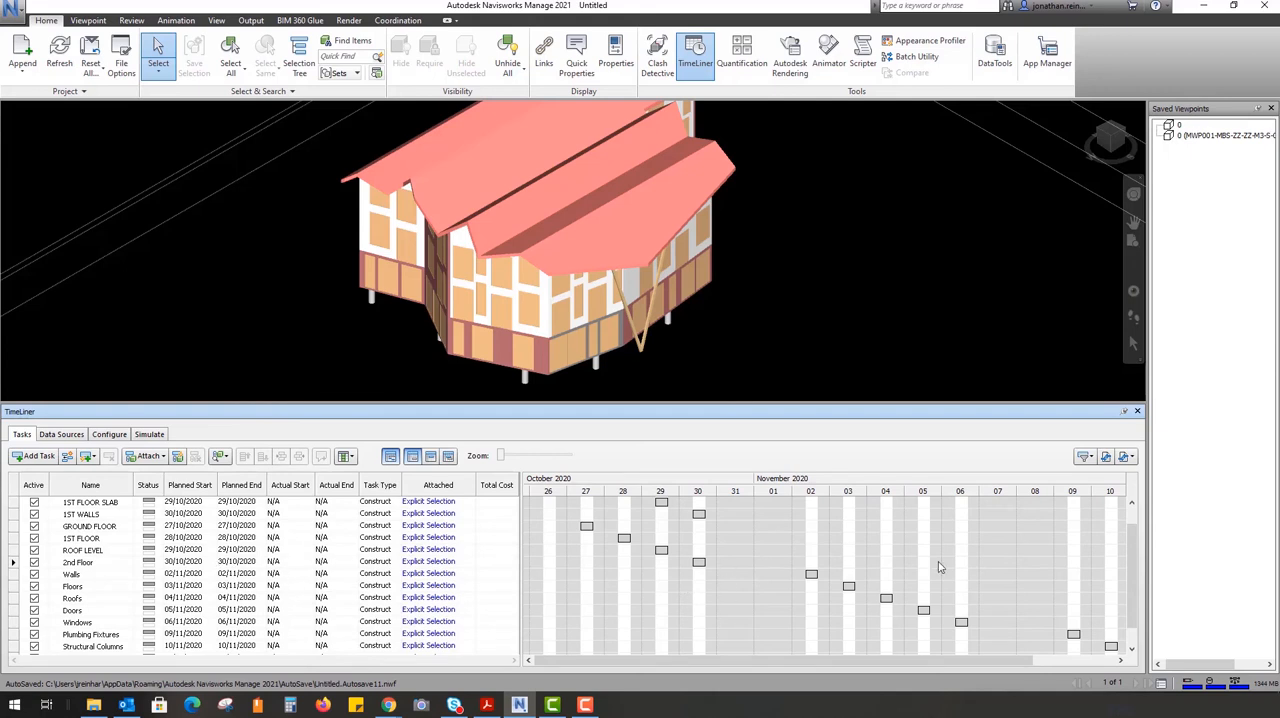
{"action": "left_click", "coordinate": [83, 574]}
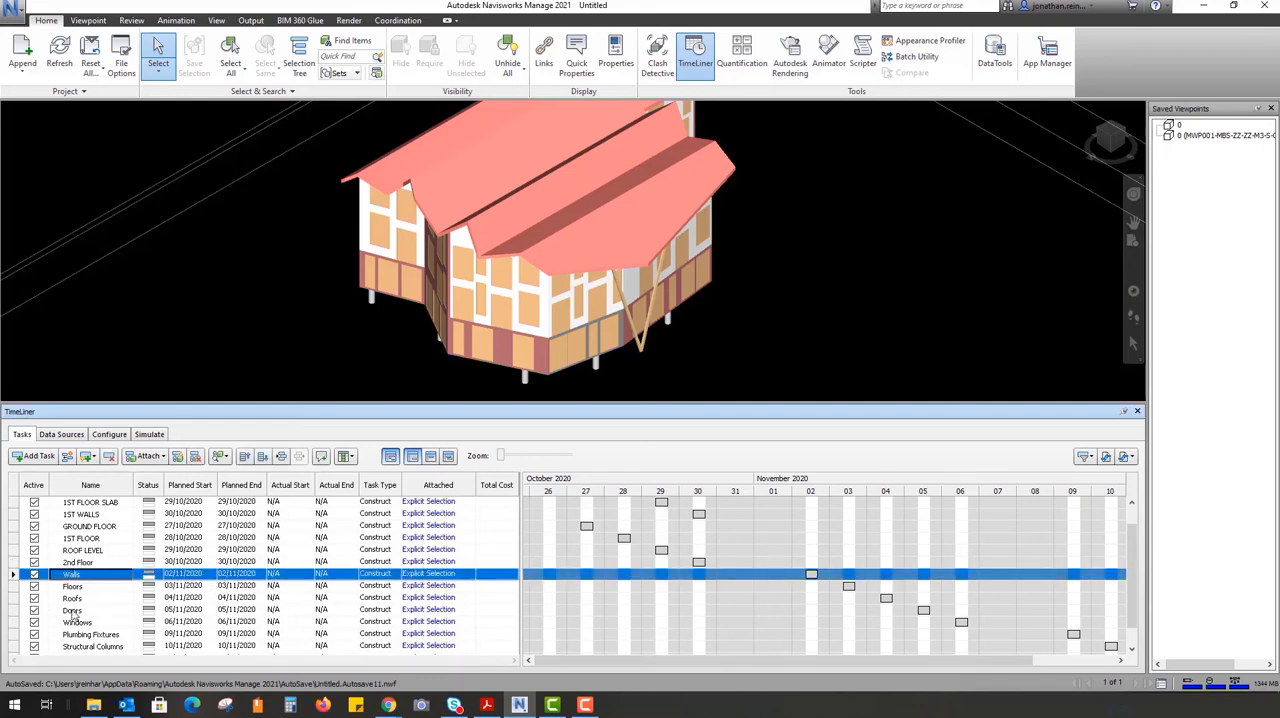
{"action": "scroll", "coordinate": [209, 625], "scroll_direction": "down", "scroll_amount": 1}
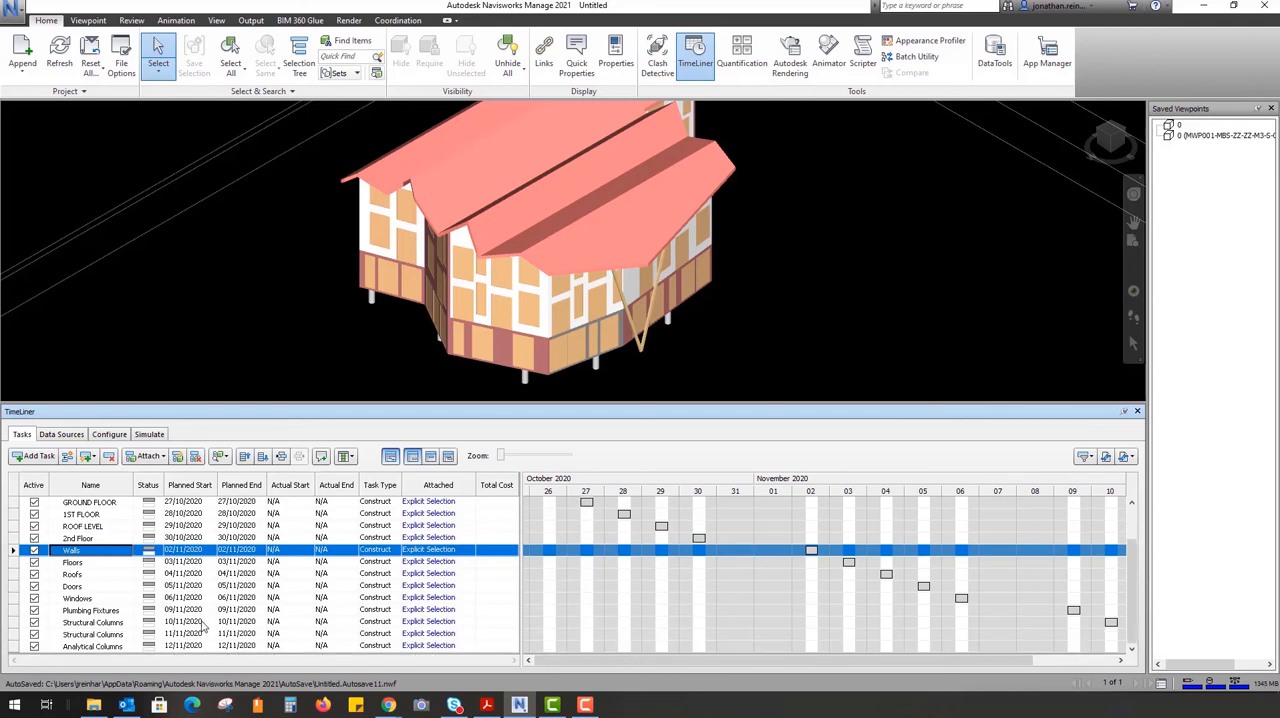
Play the simulation of the extended schedule, including the automatically added tasks, through to its end
{"action": "left_click", "coordinate": [149, 434]}
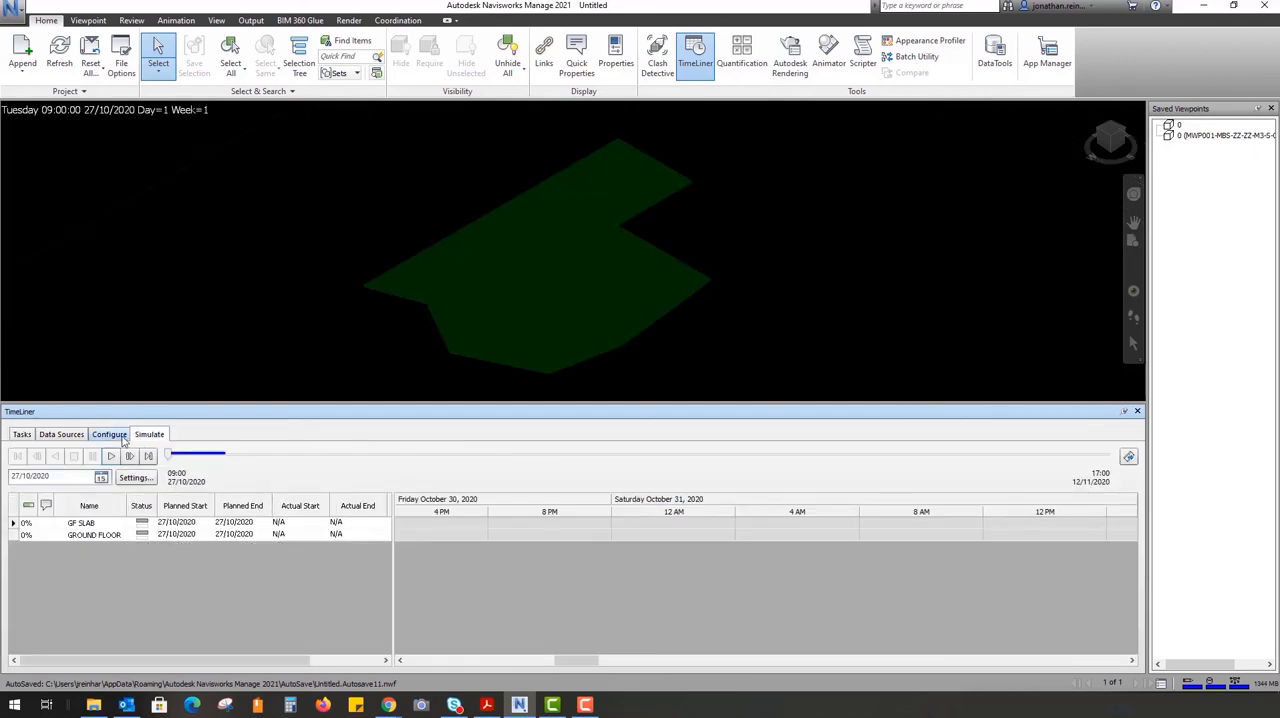
{"action": "left_click", "coordinate": [113, 457]}
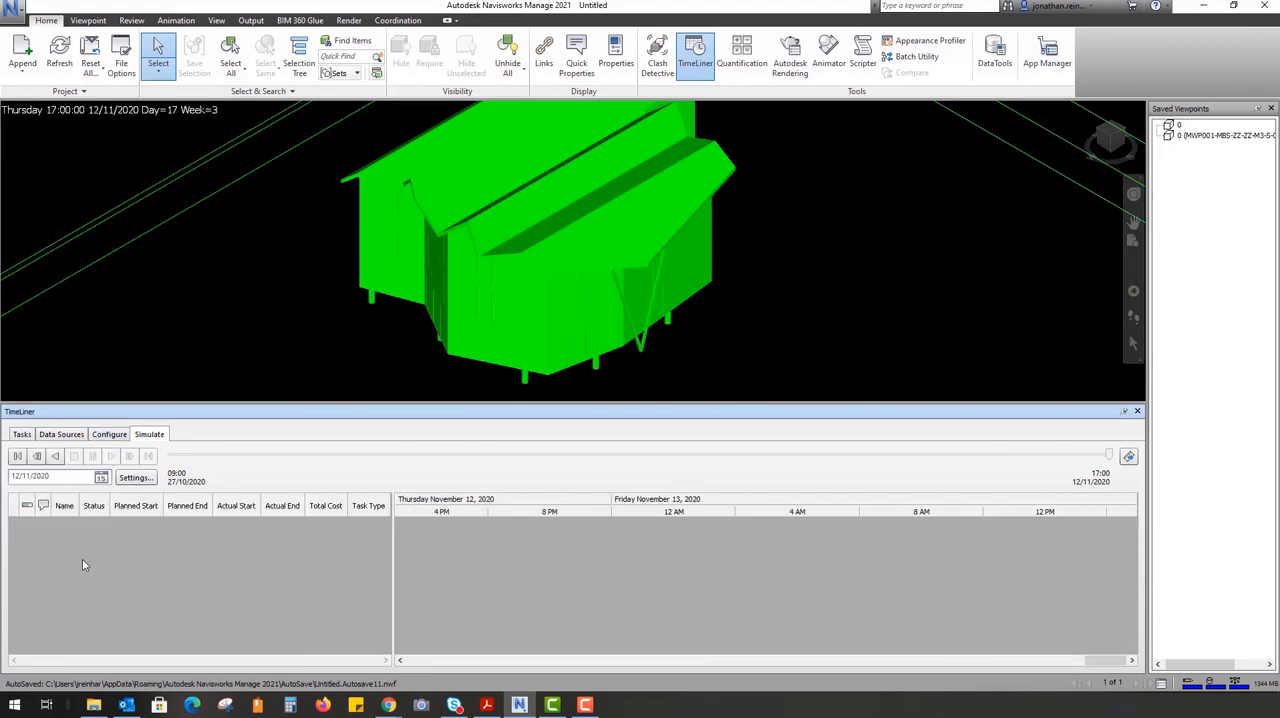
Check the data sources, return to the task list and open the options for adding tasks automatically
{"action": "left_click", "coordinate": [62, 435]}
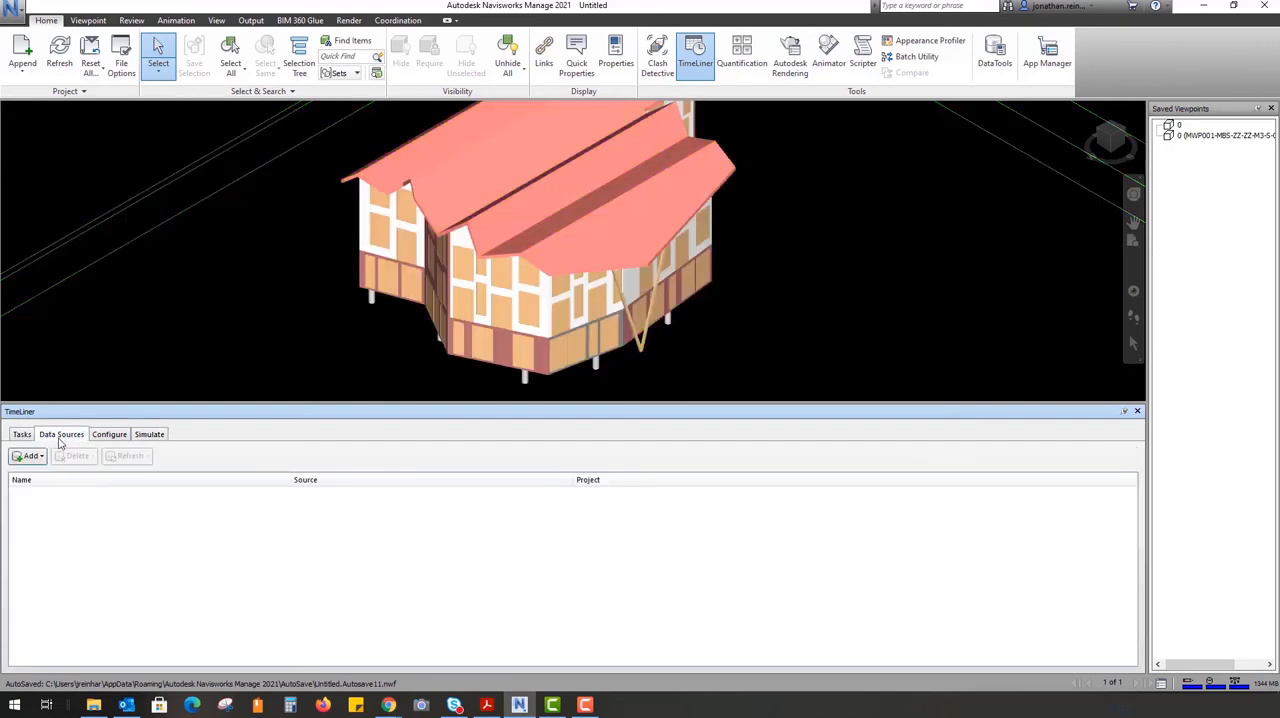
{"action": "left_click", "coordinate": [21, 435]}
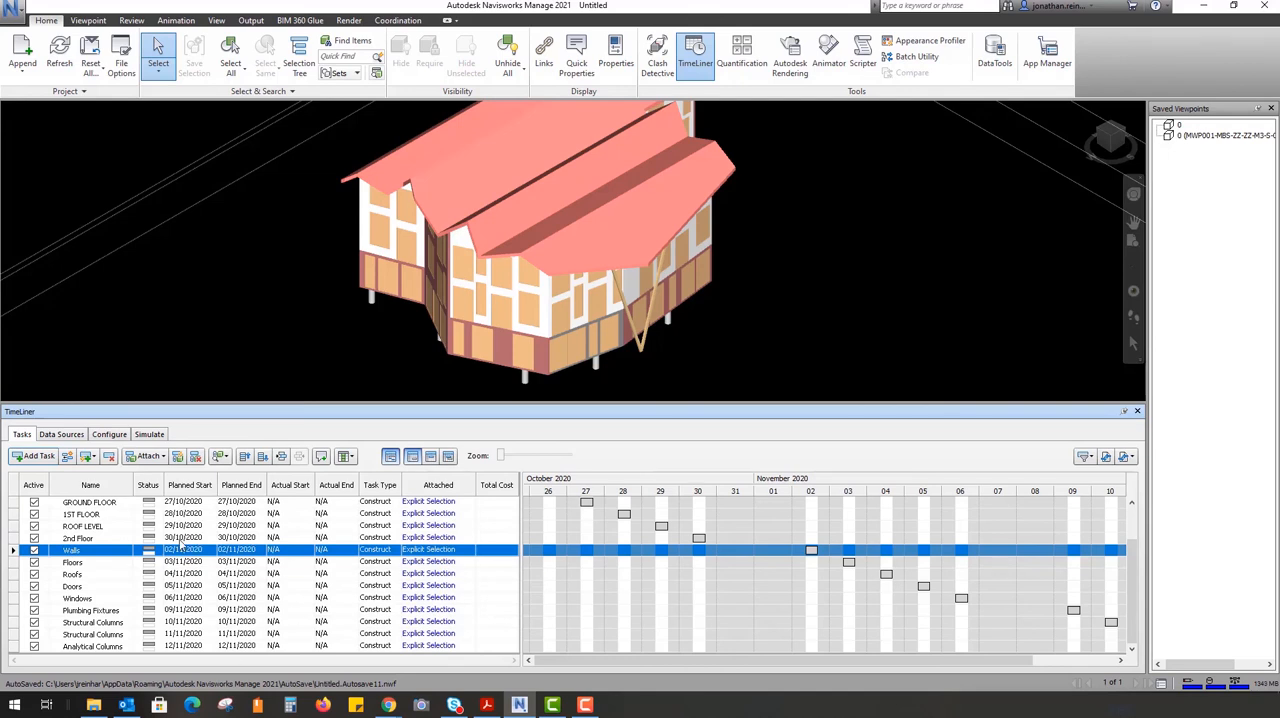
{"action": "left_click", "coordinate": [92, 456]}
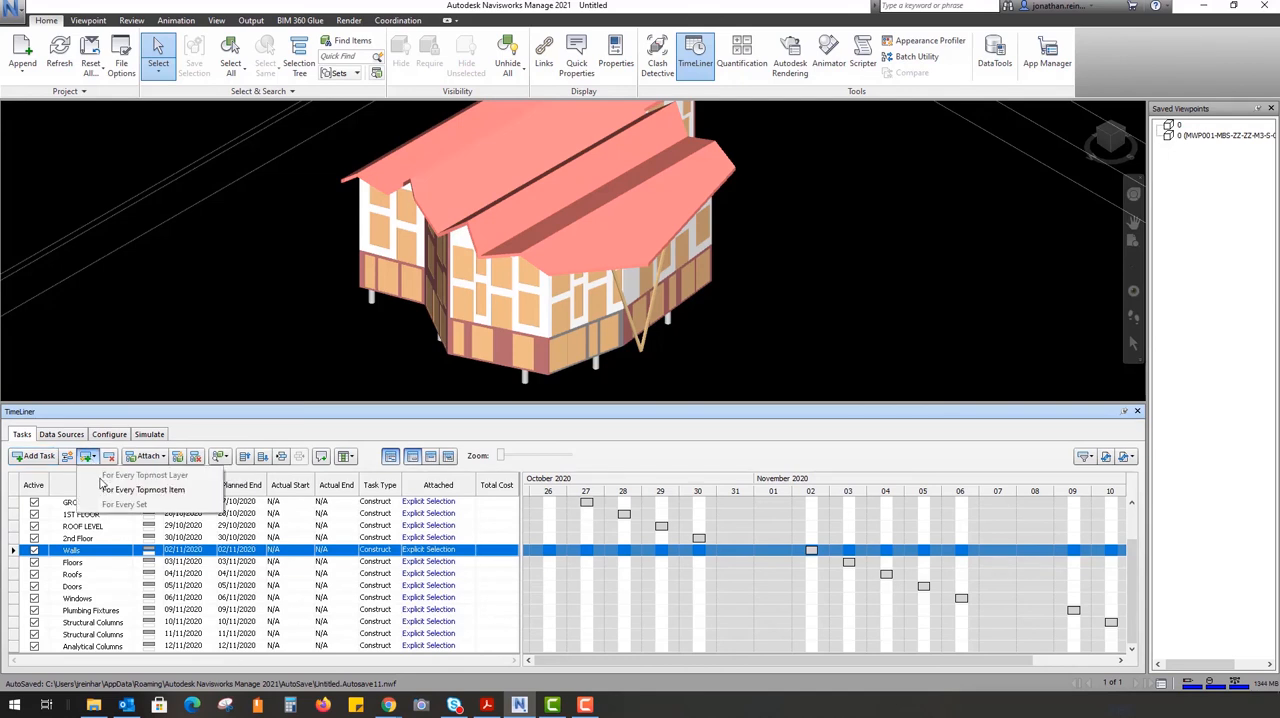